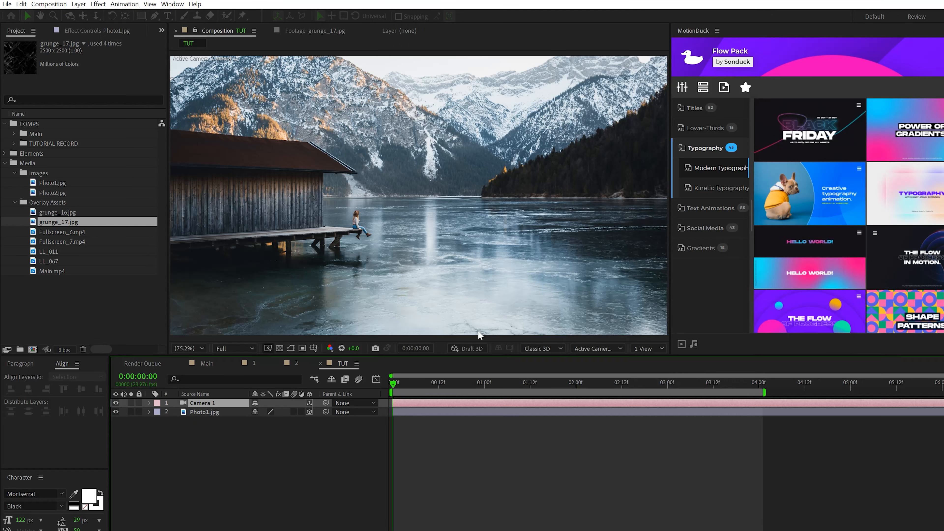
Add keyframes for Camera 1's Point of Interest, Position and Z Rotation at the start of the timeline
left_click(149, 403)
left_click(157, 413)
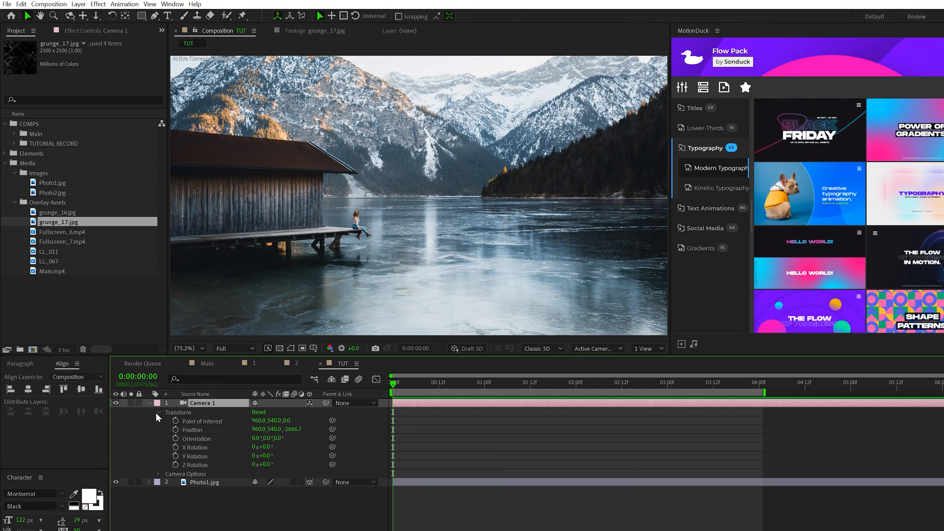
left_click(176, 421)
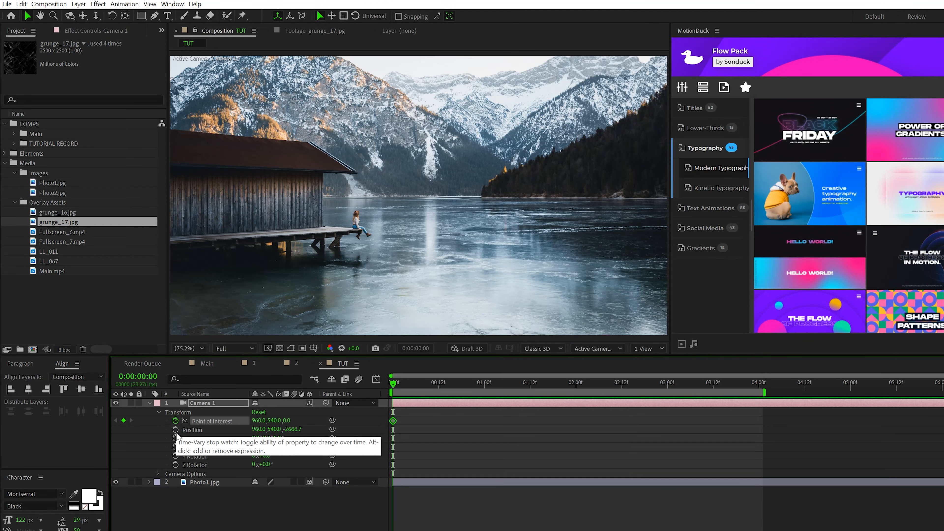
left_click(176, 429)
left_click(176, 465)
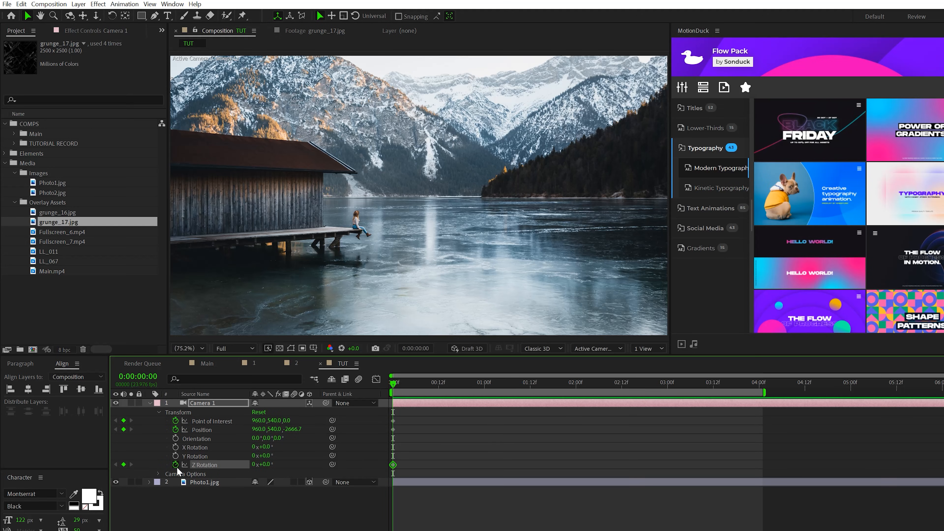
Move Camera 1's Z Rotation keyframe to the 4-second mark and set Z Rotation to 8° at the start
left_click(392, 492)
left_click_drag(393, 464, 765, 470)
left_click(237, 513)
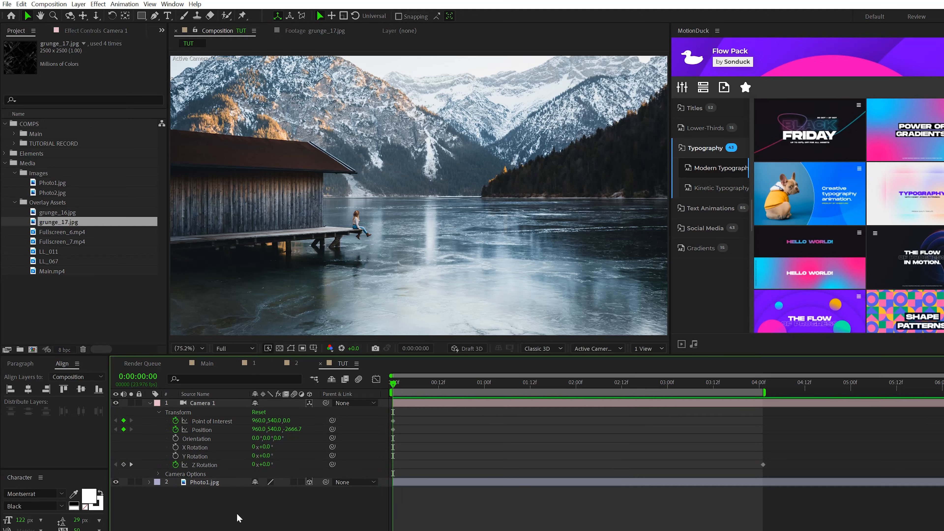
left_click(265, 465)
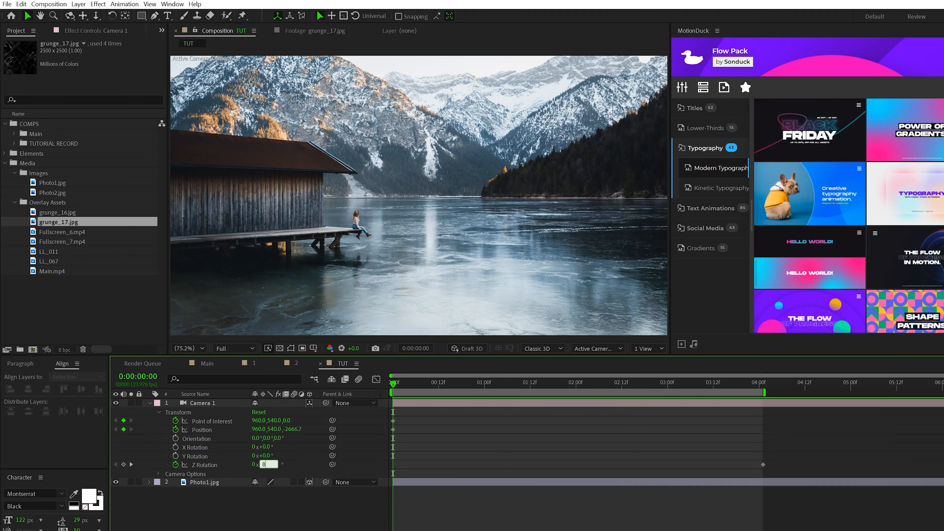
key("Return")
left_click_drag(398, 382, 760, 410)
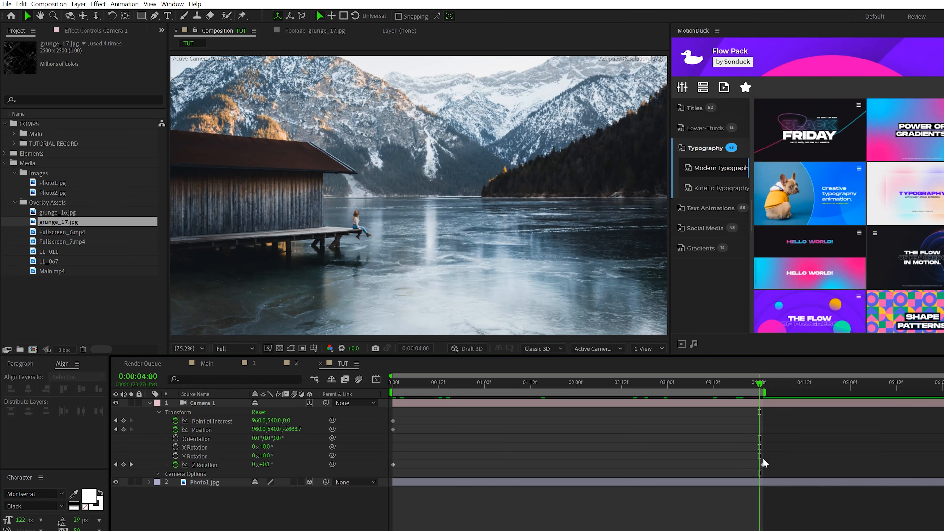
left_click_drag(763, 465, 760, 464)
Move the camera in toward the photo at 4 seconds and scale Photo1.jpg to cover the frame
left_click_drag(96, 17, 128, 17)
left_click_drag(439, 203, 437, 190)
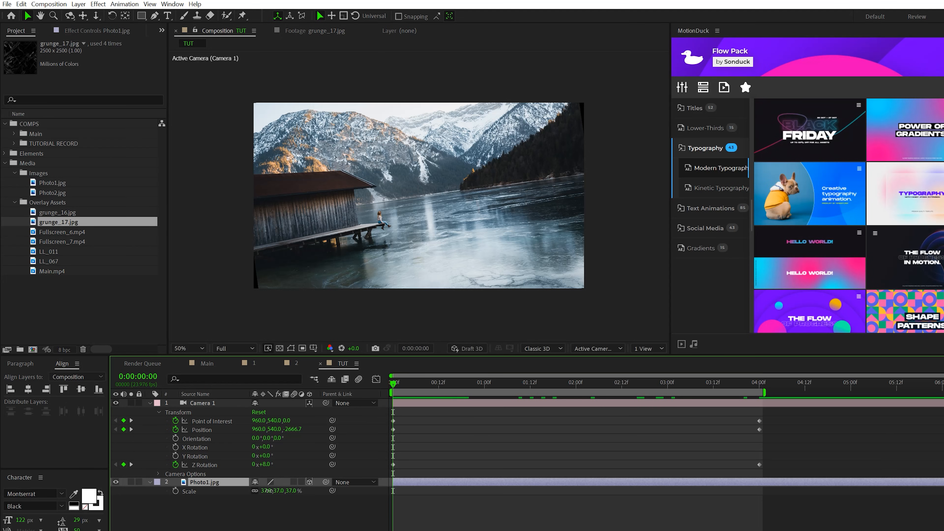
left_click_drag(269, 490, 270, 490)
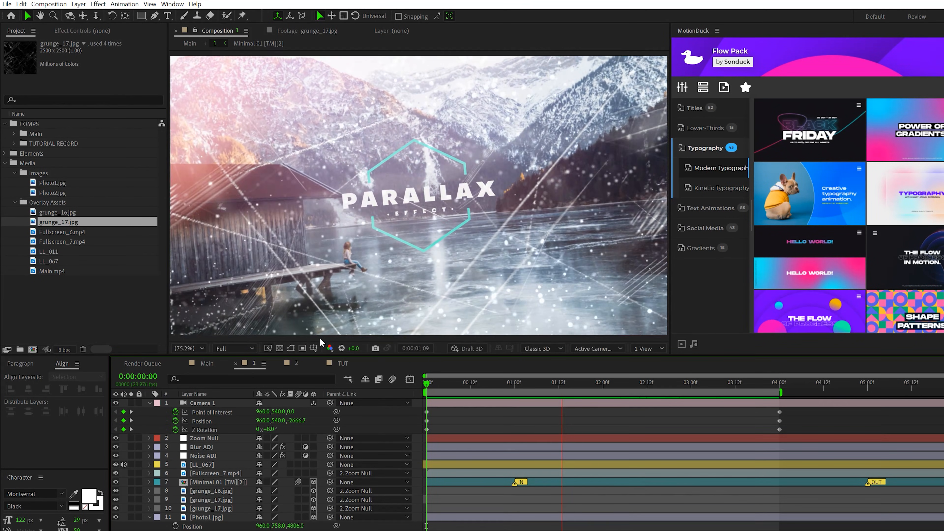
Look at grunge_17.jpg, add it above Photo1.jpg in the TUT composition, and set its blend mode to Screen
left_click(340, 363)
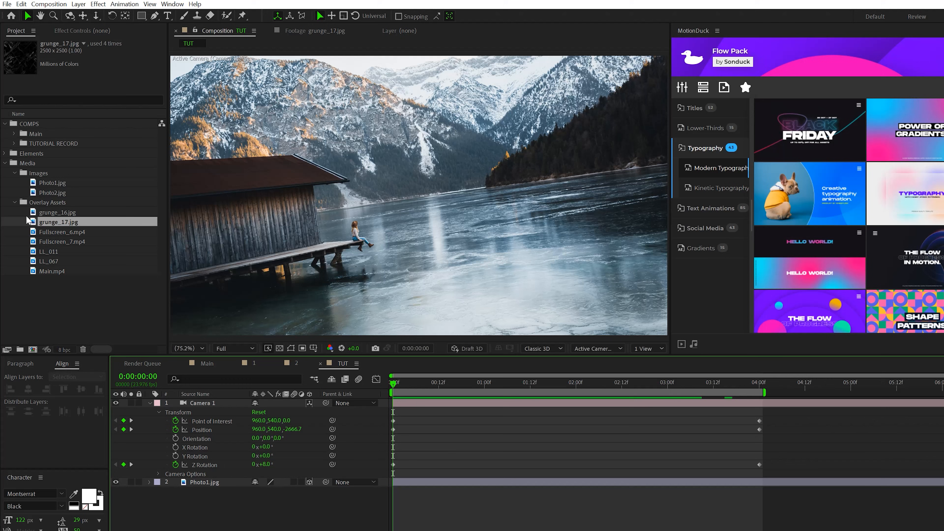
double_click(56, 222)
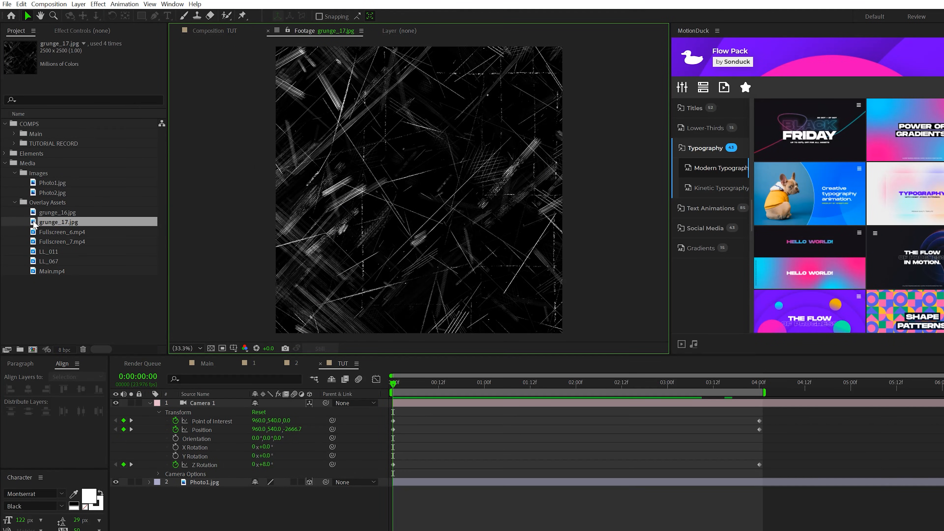
left_click(216, 31)
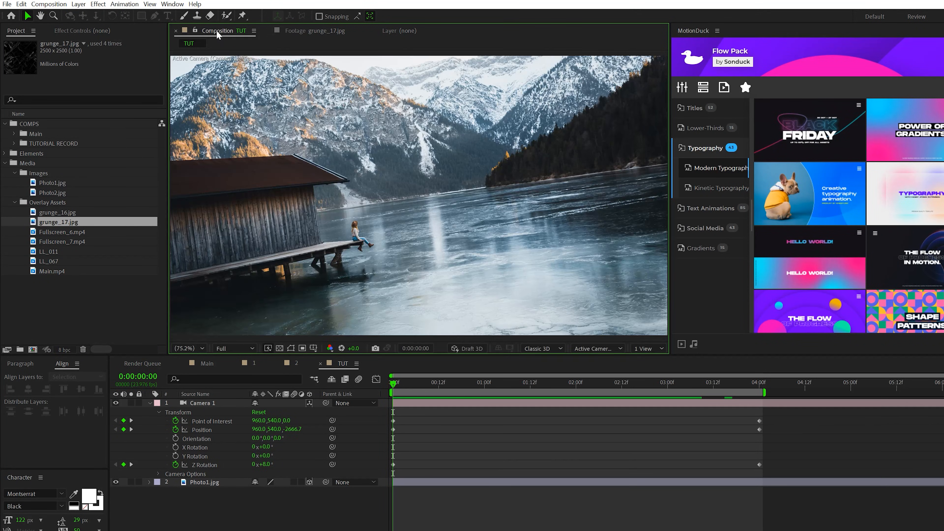
left_click_drag(56, 222, 222, 480)
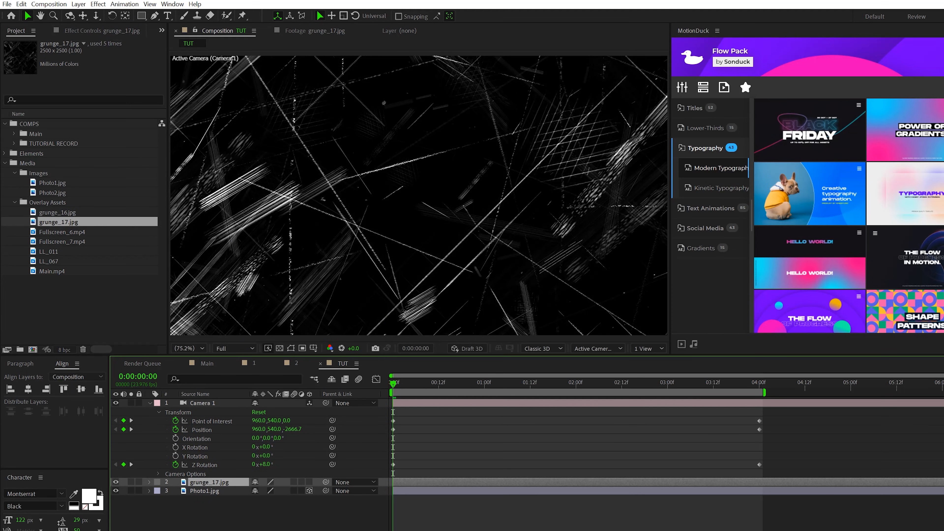
key("F4")
left_click(267, 482)
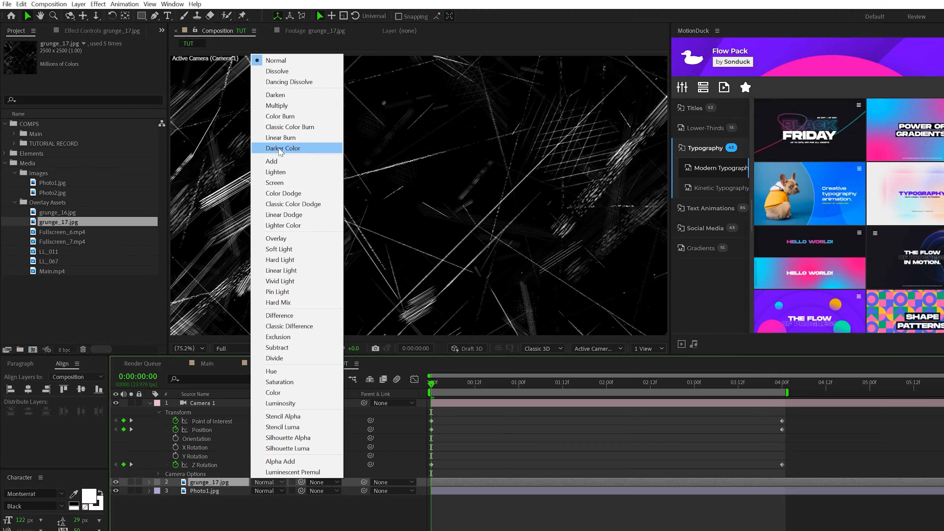
left_click(274, 183)
key("F4")
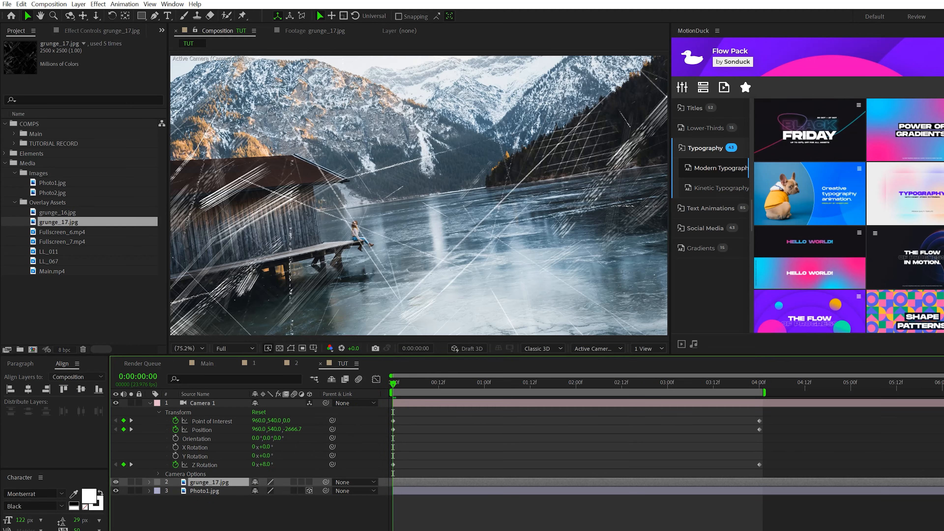
Make the grunge_17.jpg layer 3D and bring it toward the camera with a Z Position of -1430
left_click(310, 482)
key("comma")
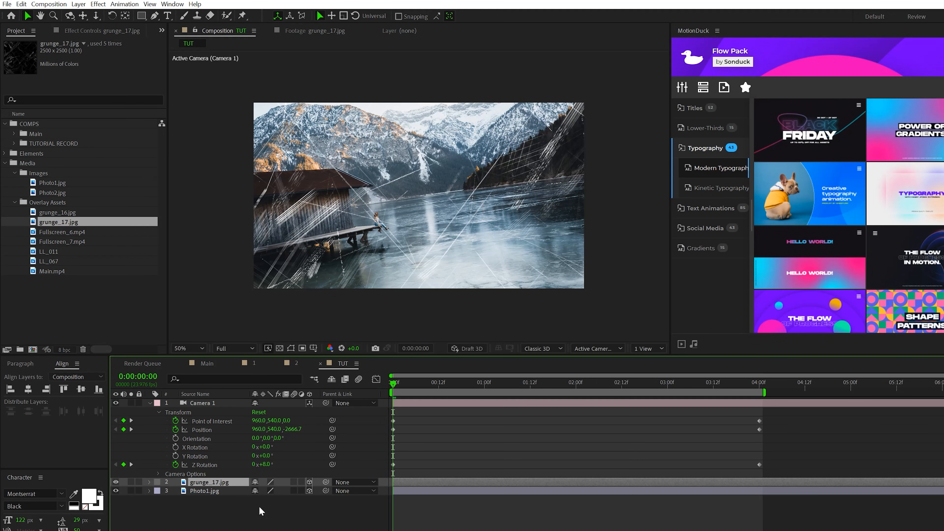
key("p")
left_click_drag(289, 493, 216, 494)
left_click(254, 520)
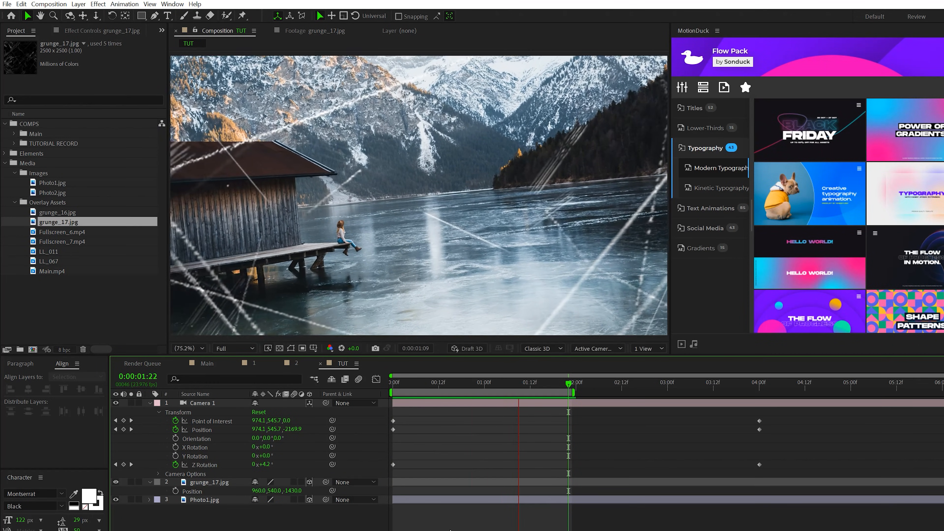
key("space")
Push Photo1.jpg back to a Z Position of 1096 and scale it to 57% to fill the frame
left_click(207, 501)
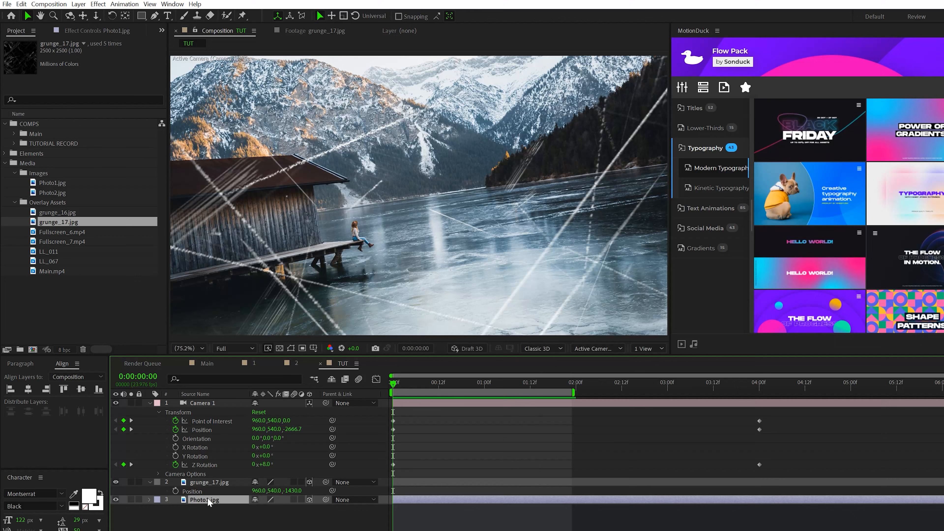
key("p")
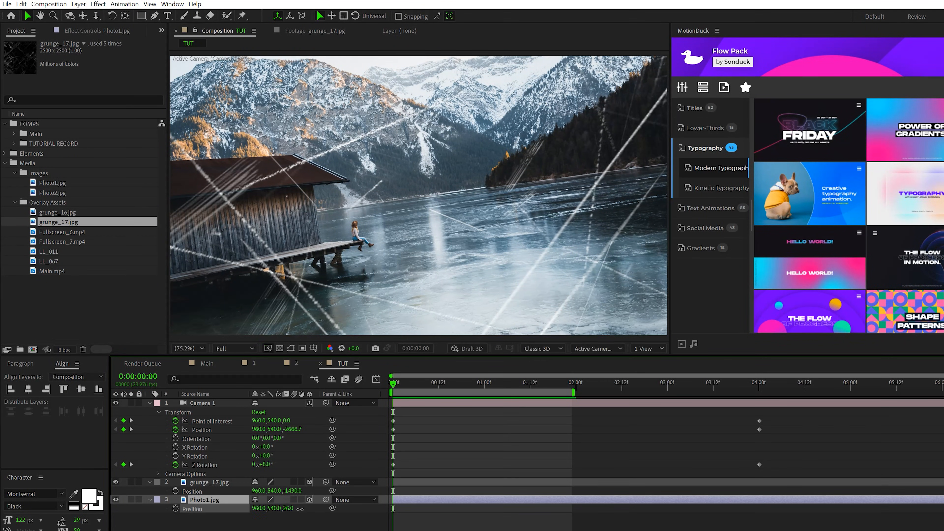
left_click_drag(290, 509, 371, 503)
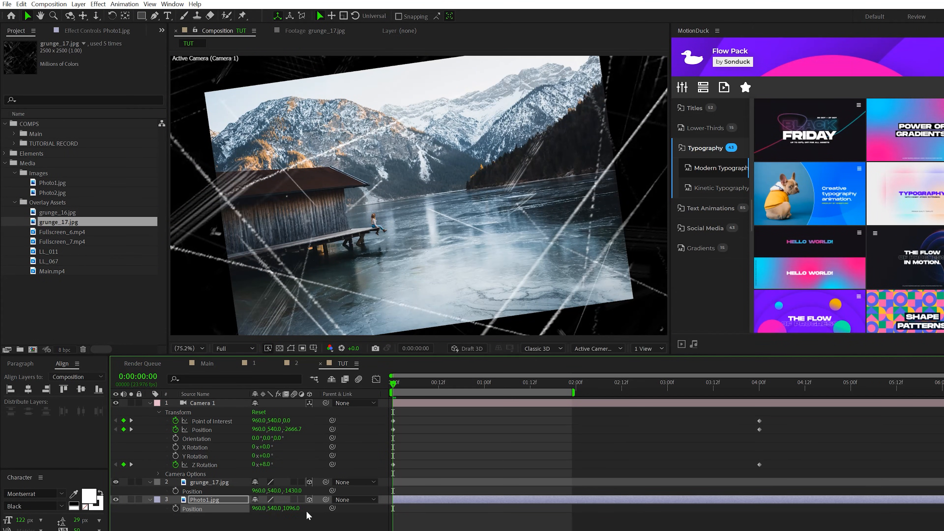
key("s")
left_click_drag(267, 509, 270, 510)
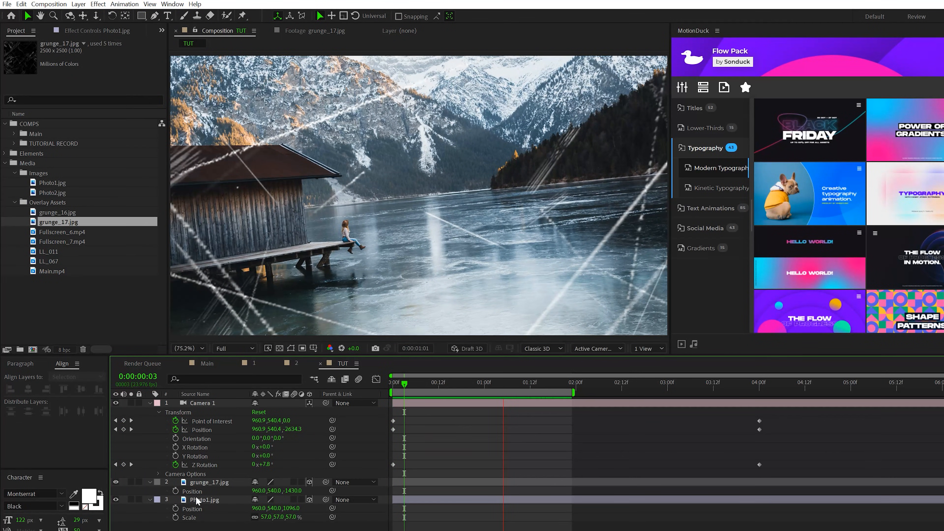
Duplicate the grunge_17.jpg layer and push the copy back to a Z Position of 2152
left_click(195, 484)
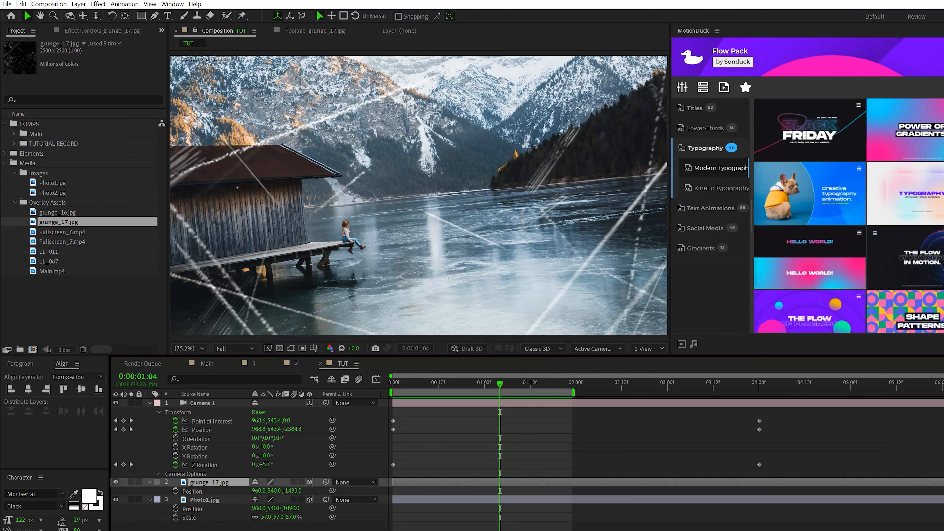
left_click(21, 4)
left_click(47, 124)
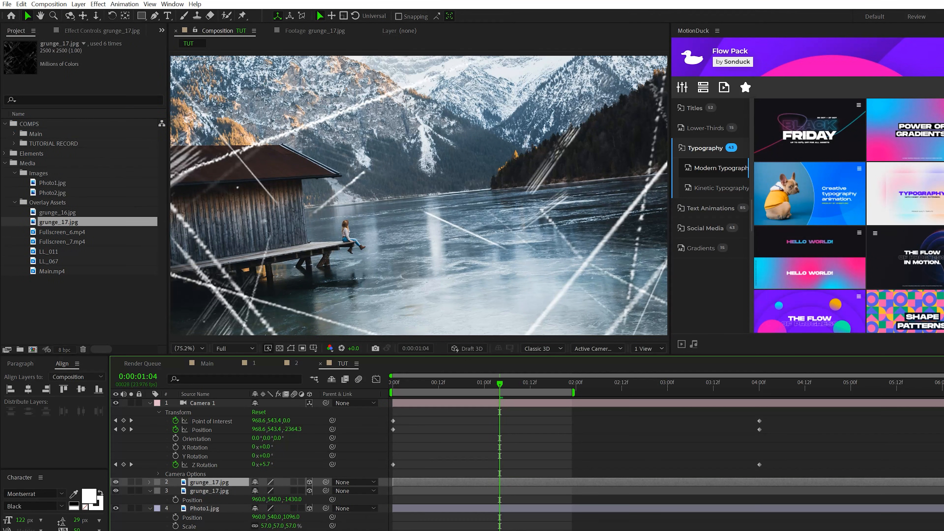
key("p")
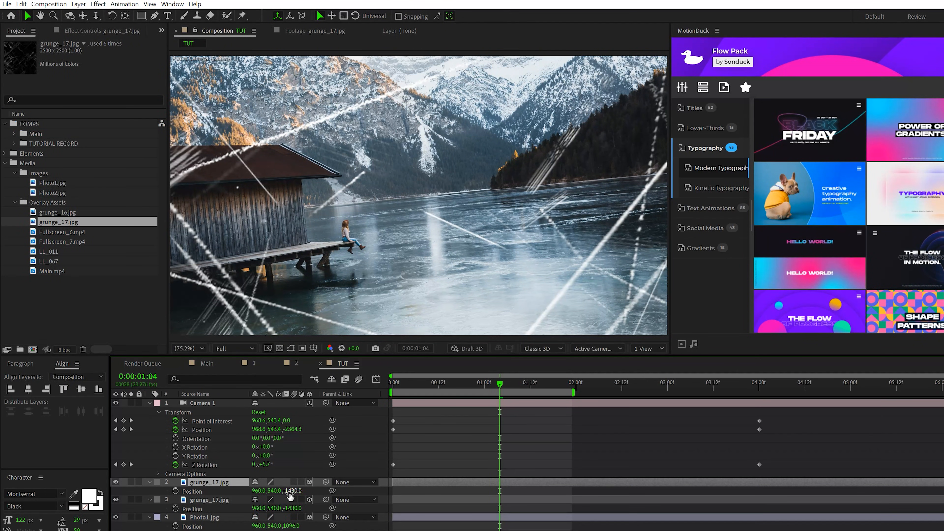
left_click_drag(294, 491, 765, 463)
Rotate the copied grunge_17.jpg layer around its Z axis and scale it to 141%
key("r")
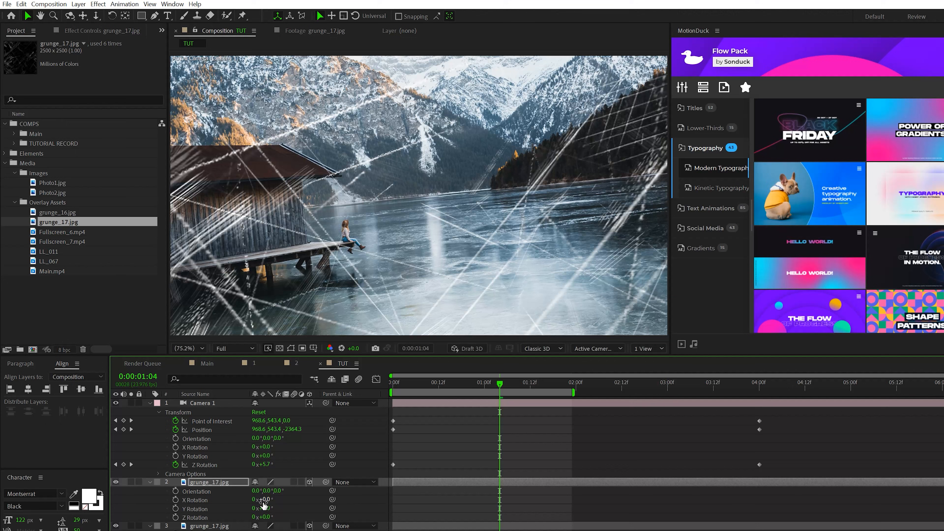
left_click_drag(265, 518, 305, 516)
key("r")
key("p")
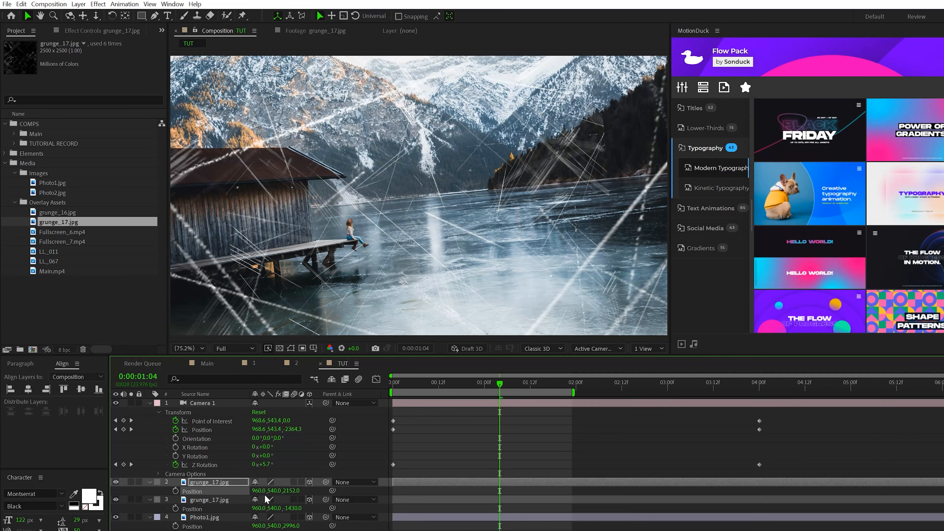
key("s")
left_click_drag(268, 491, 283, 491)
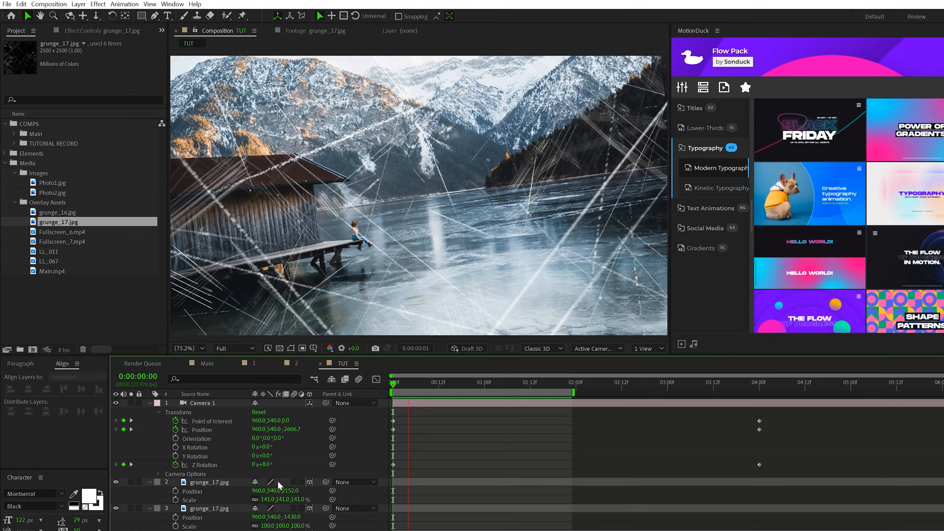
left_click(296, 492)
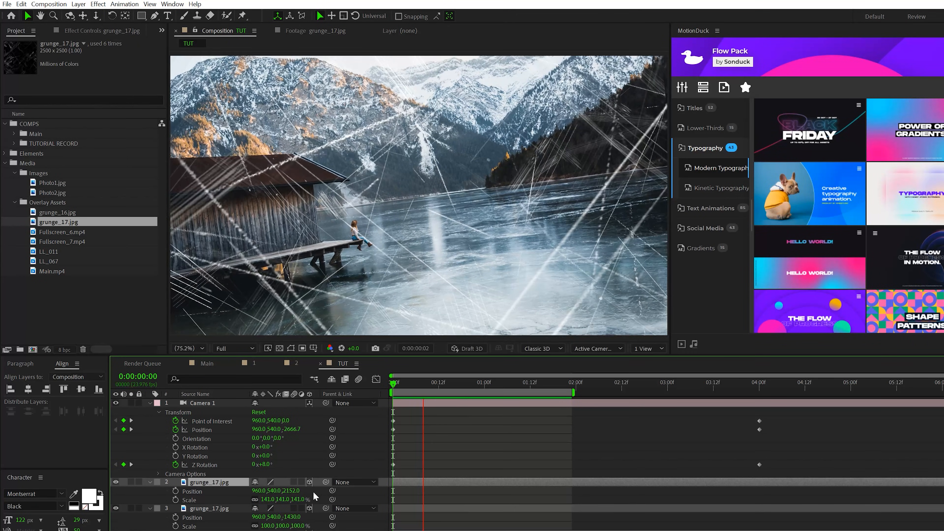
left_click(209, 508)
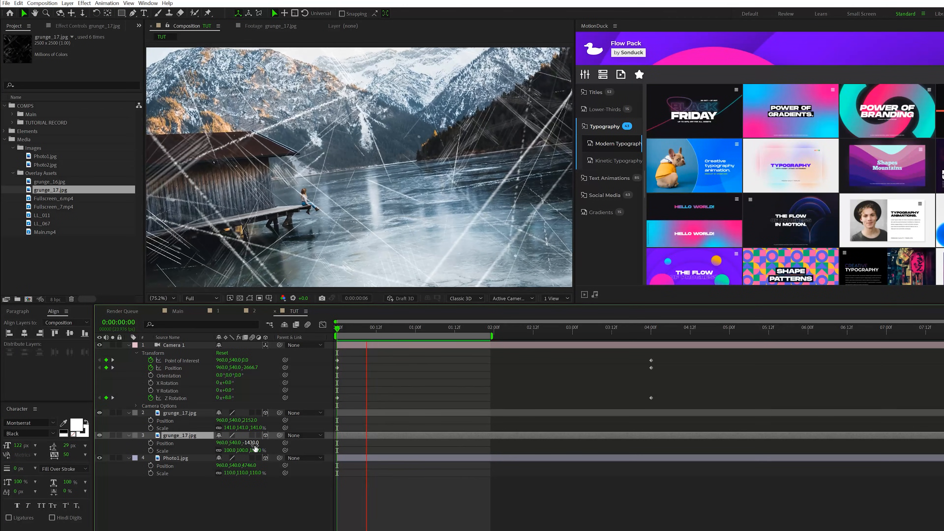
left_click(177, 459)
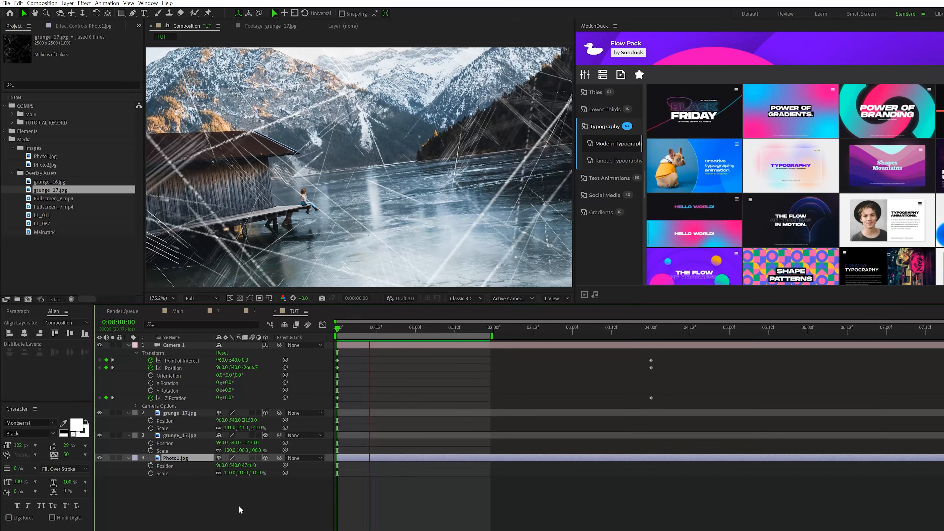
Add grunge_16.jpg above the grunge_17.jpg layers as a Screen-blended 3D layer and move it toward the camera in Z
left_click_drag(50, 181, 209, 413)
key("F4")
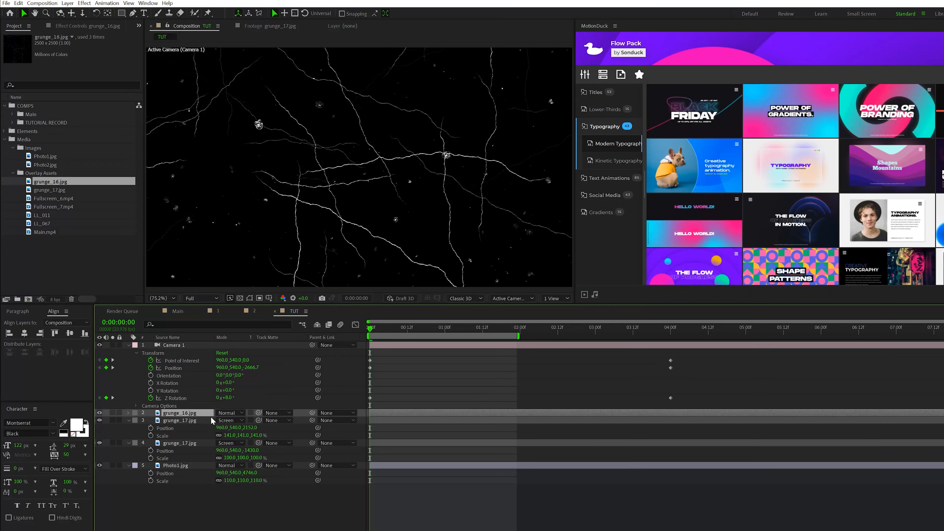
left_click(226, 414)
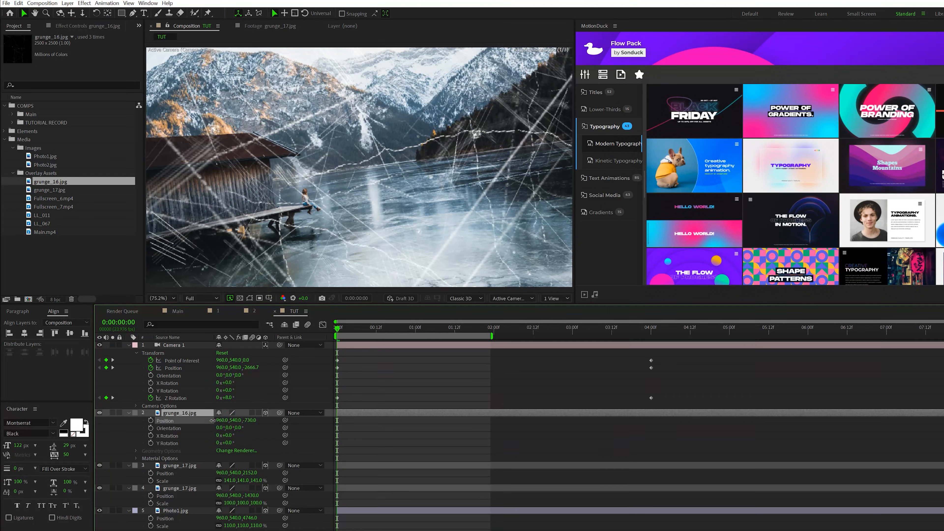
left_click_drag(216, 421, 211, 421)
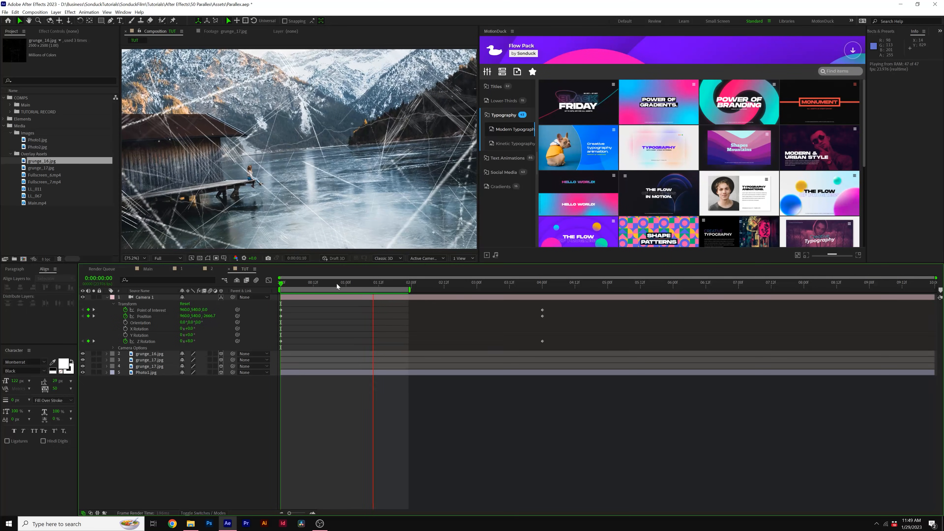
Stop the preview and turn on Depth of Field for Camera 1
key("space")
left_click(107, 298)
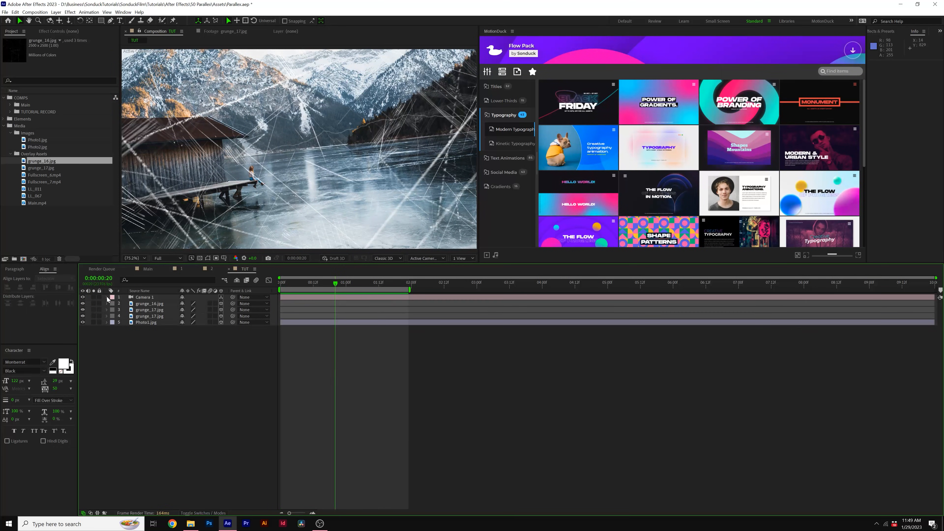
left_click(107, 299)
left_click(113, 304)
left_click(113, 310)
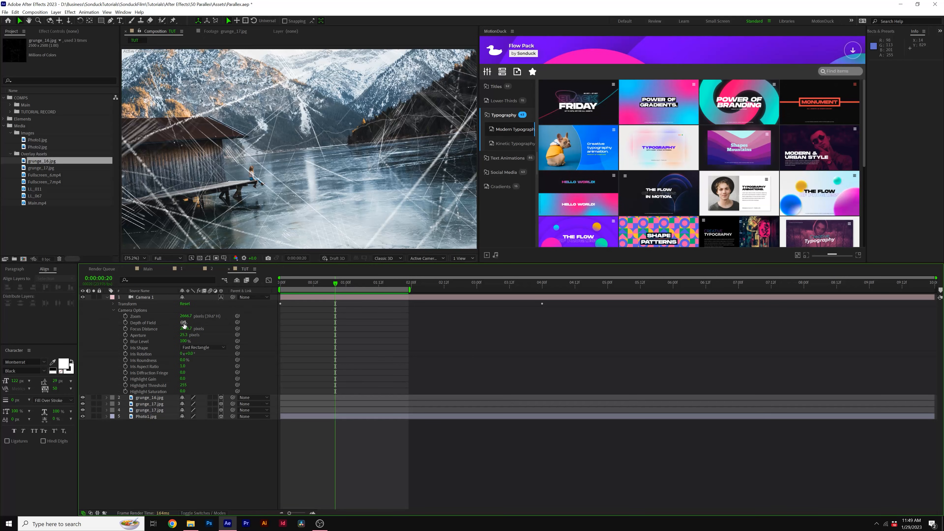
left_click(183, 322)
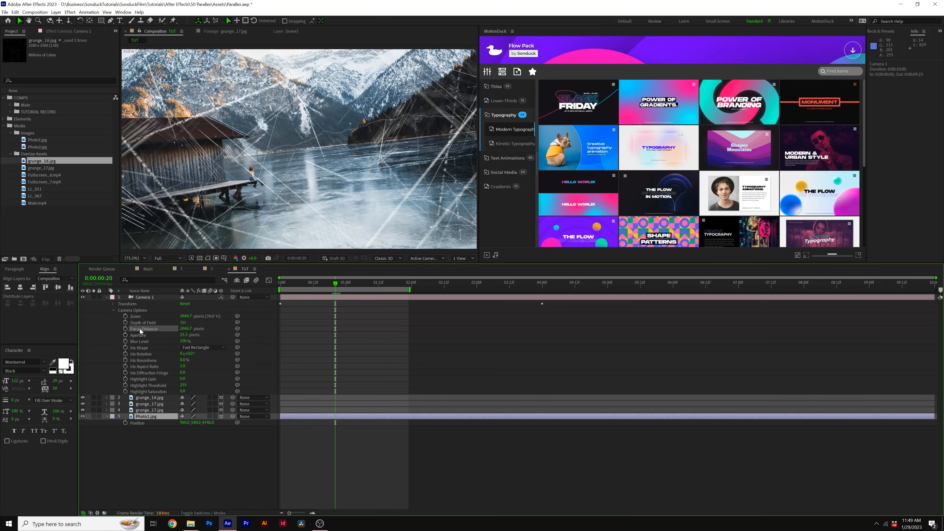
Set Camera 1's Focus Distance to 4746 pixels to match the Z Position of Photo1.jpg
left_click(138, 330)
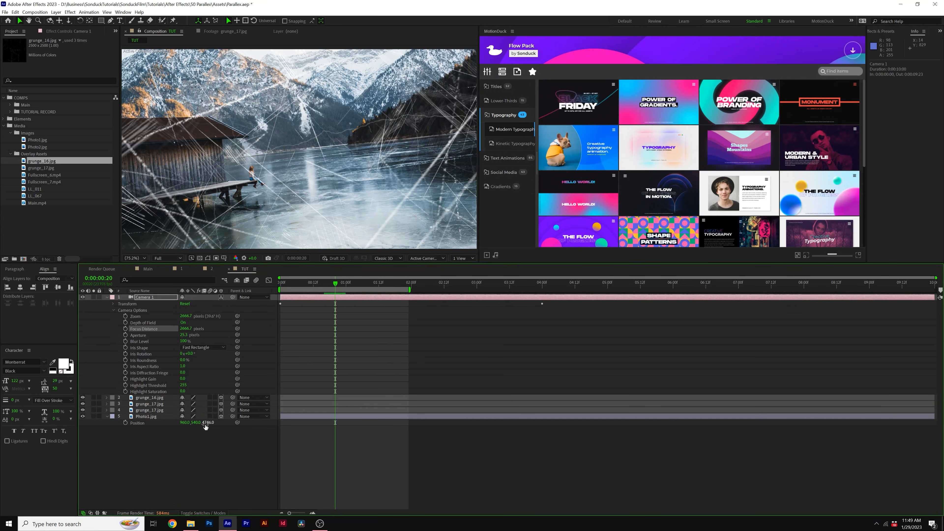
left_click(208, 423)
key("Return")
left_click(186, 329)
type("4746")
left_click(266, 330)
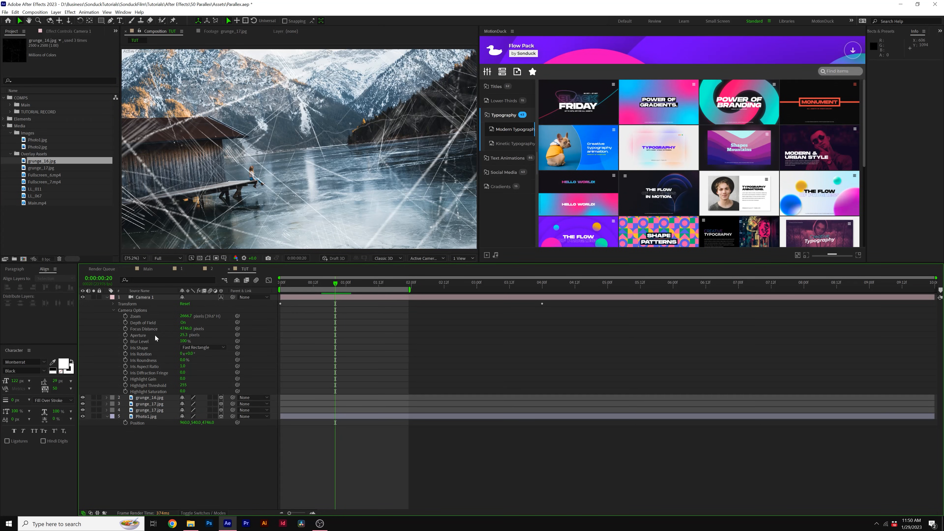
Raise Camera 1's Aperture to about 193 pixels and preview the depth-of-field blur
left_click_drag(182, 336, 210, 336)
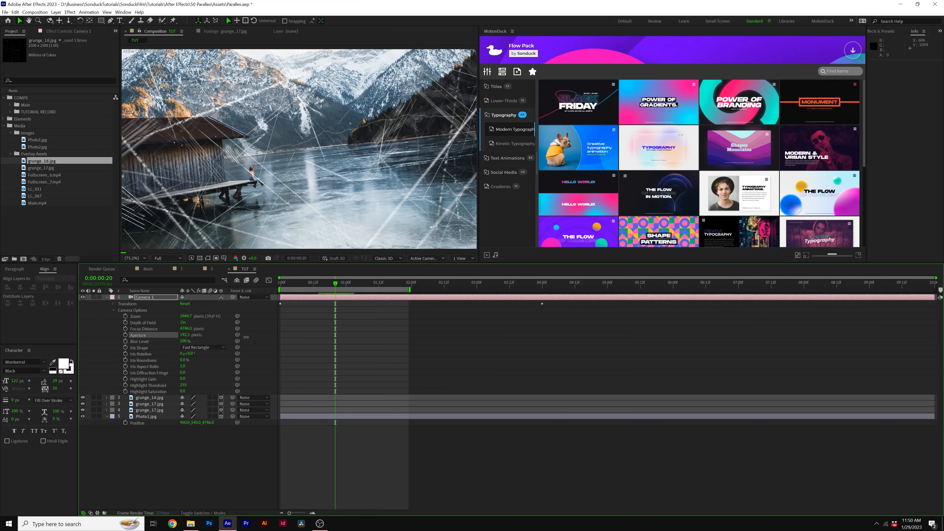
key("ctrl+z")
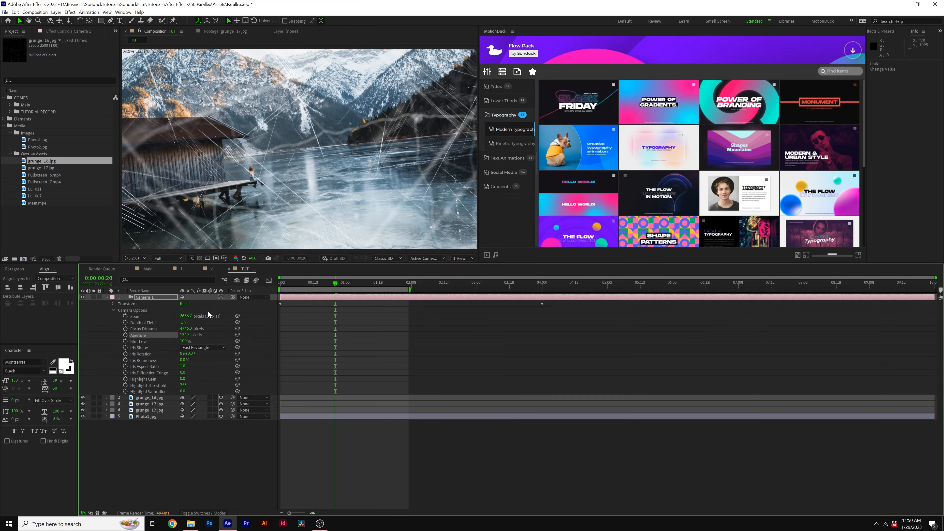
left_click_drag(184, 337, 225, 337)
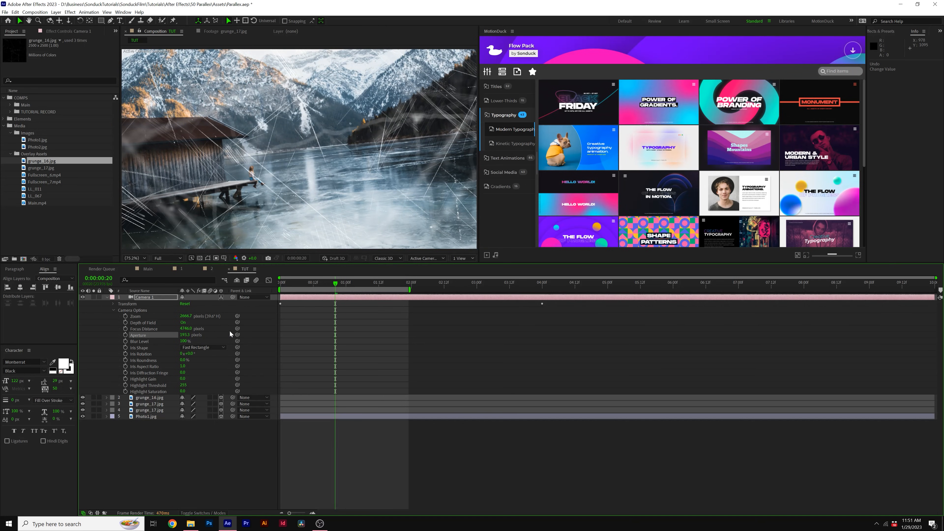
left_click(206, 452)
key("space")
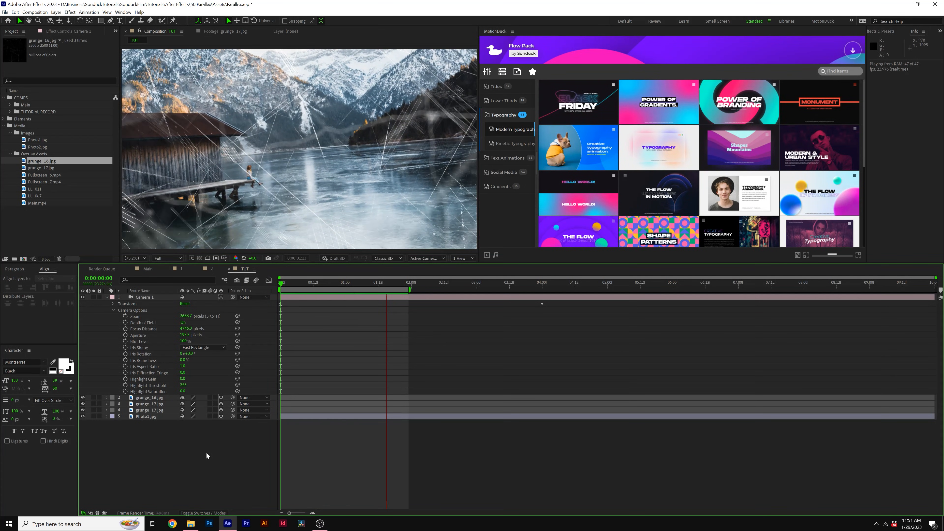
key("space")
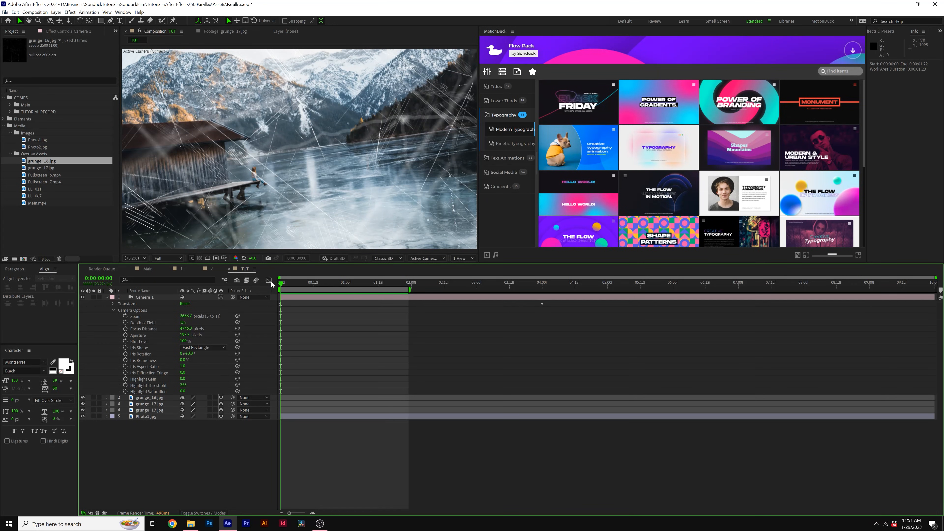
Create a null object named Motion Null and parent the three grunge layers to it
left_click(107, 297)
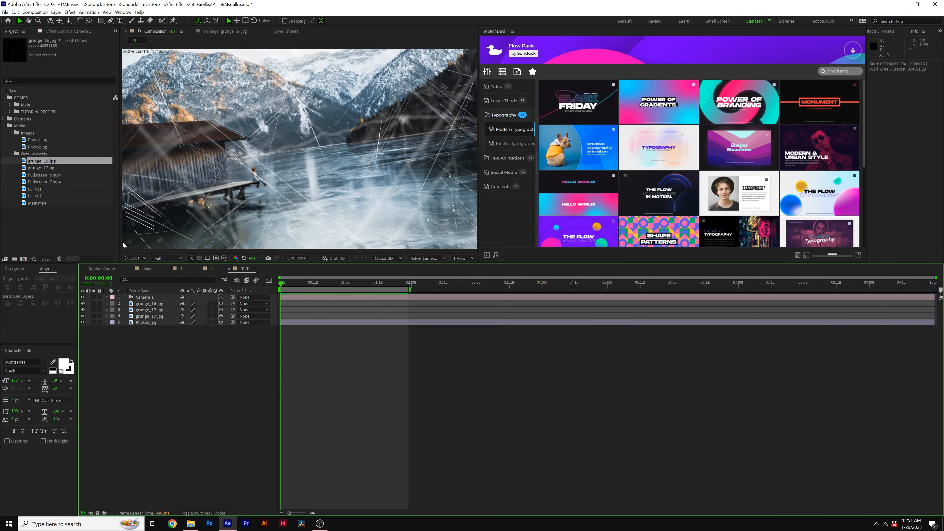
left_click(55, 11)
mouse_move(72, 23)
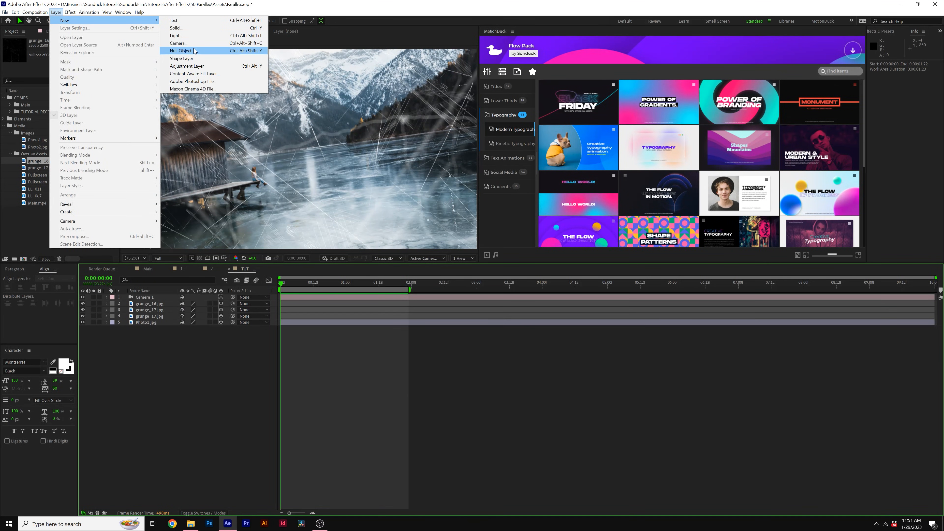
left_click(181, 51)
left_click(143, 322)
left_click(145, 311, "shift")
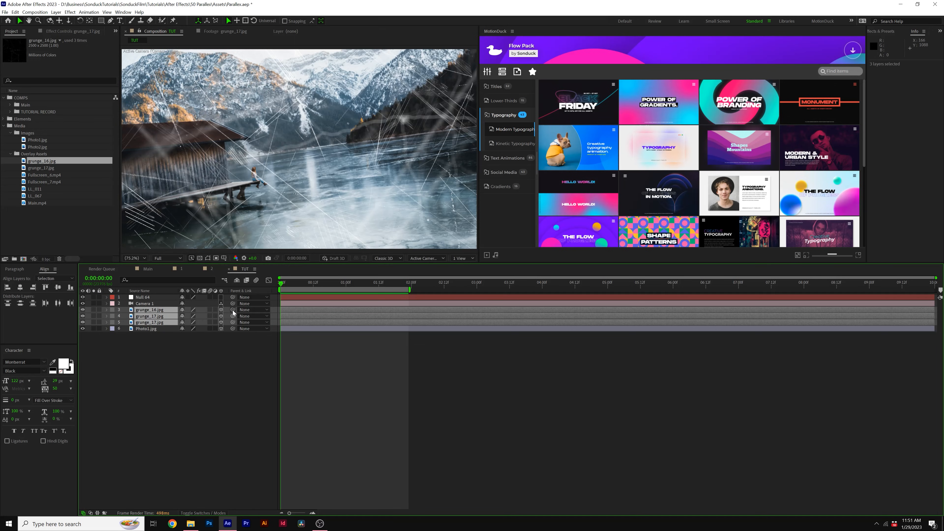
left_click_drag(234, 312, 183, 300)
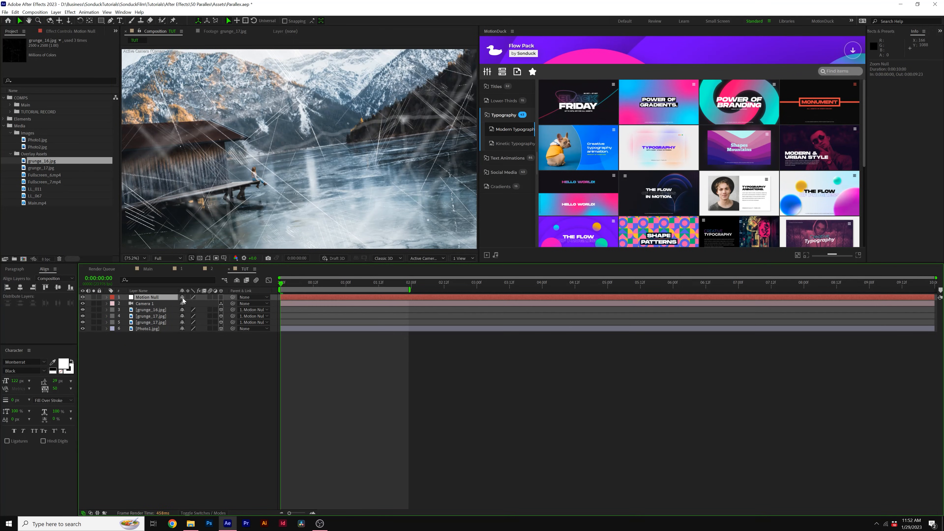
Keyframe Motion Null's Scale at the start of the composition and set it to 120% at 0:00:04:00
key("s")
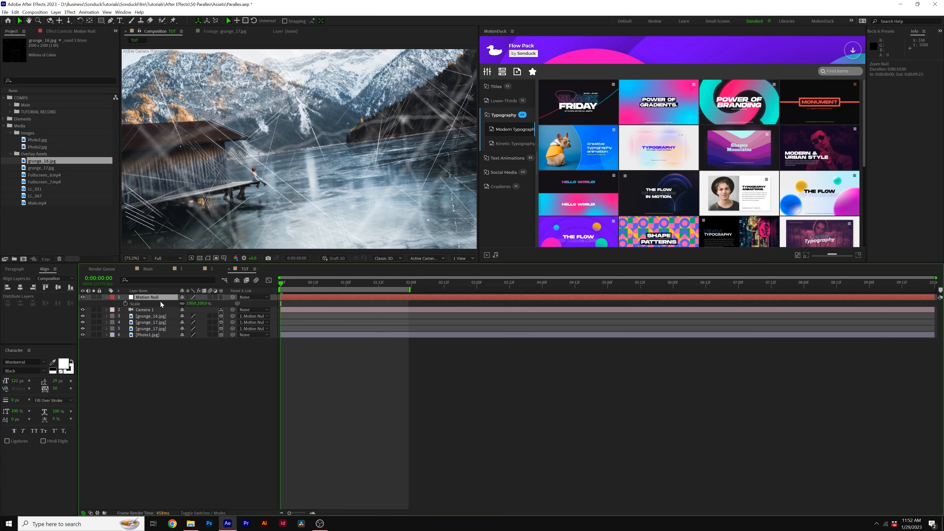
left_click(126, 304)
left_click(541, 289)
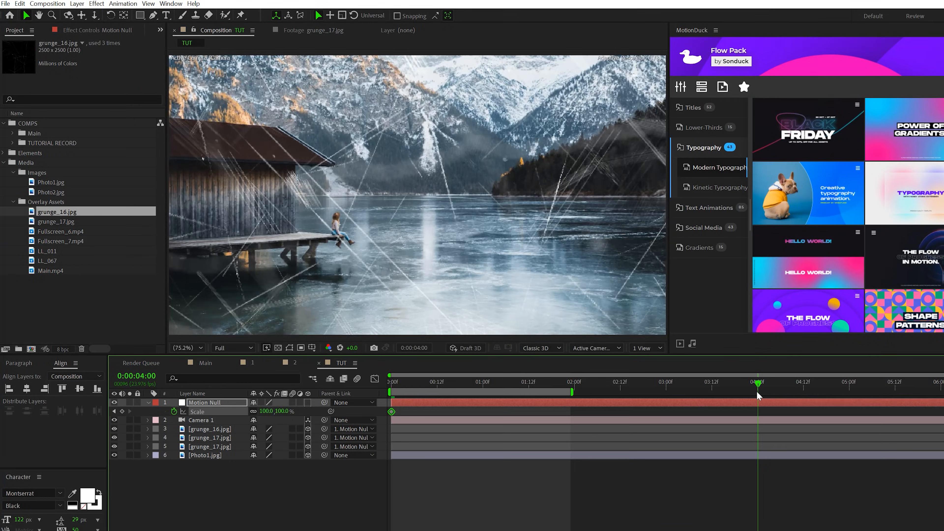
left_click_drag(192, 304, 198, 305)
left_click(266, 411)
type("120")
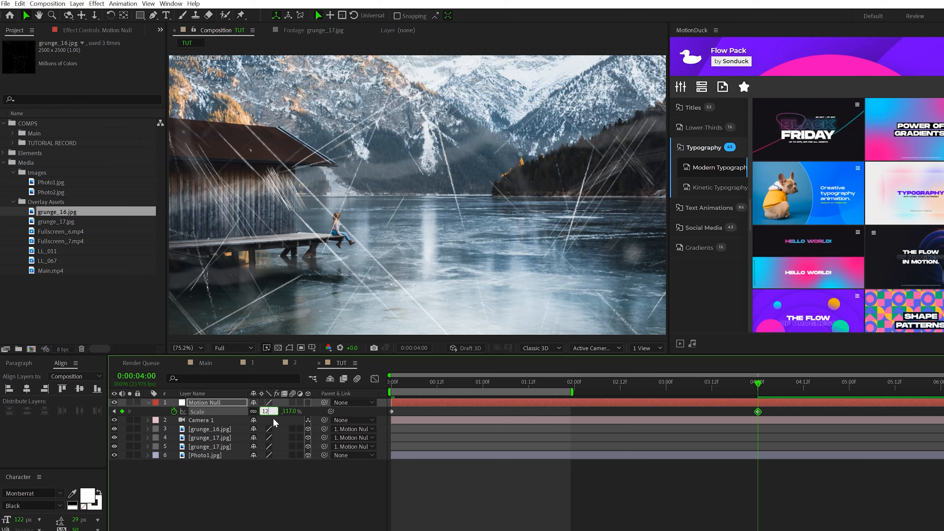
left_click(371, 472)
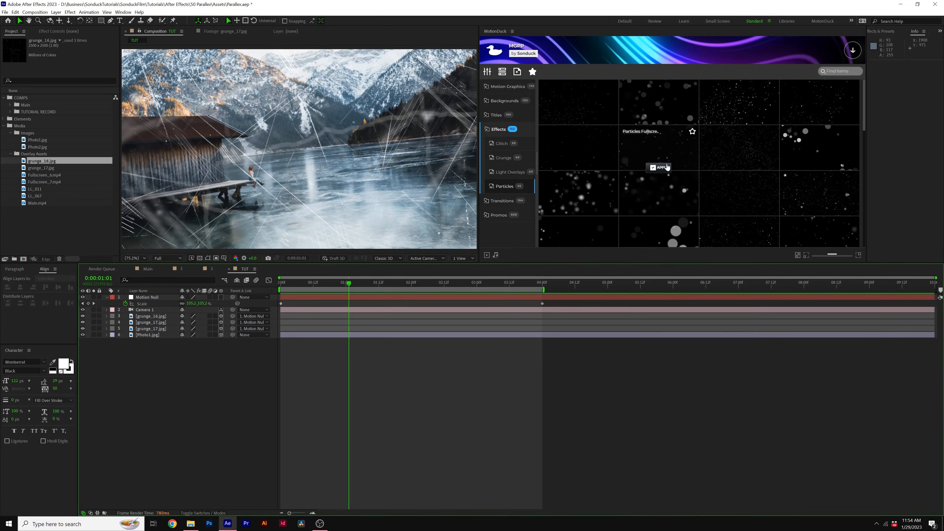
Apply the Fullscreen_7.mp4 particle overlay from the Effects library and parent it to Motion Null
left_click(660, 168)
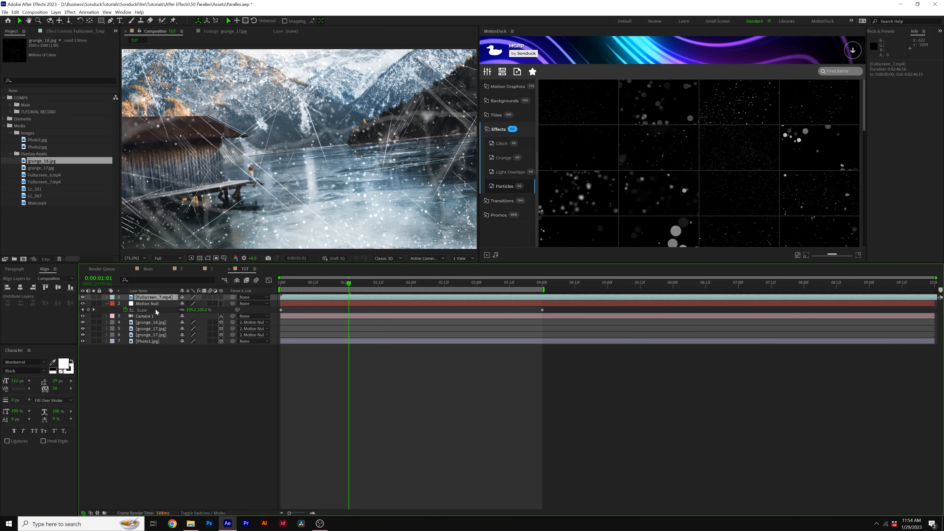
left_click(281, 287)
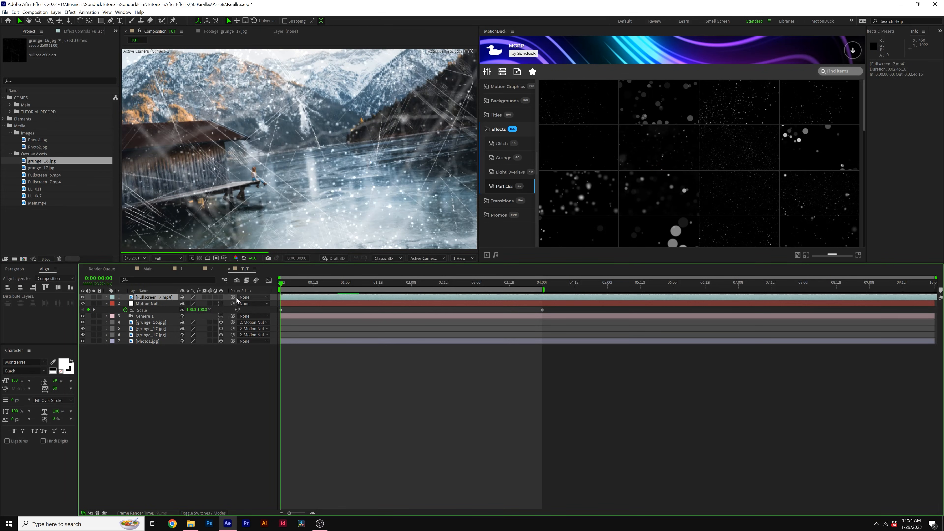
left_click_drag(232, 297, 150, 306)
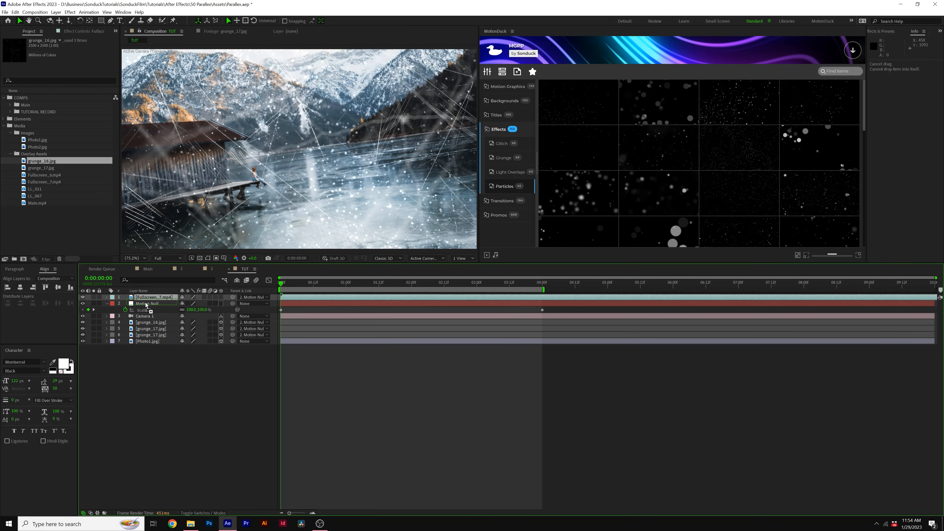
Move the Fullscreen_7.mp4 layer below Camera 1 in the layer stack and preview the animation
key("ctrl+[")
key("ctrl+[")
left_click(216, 350)
key("space")
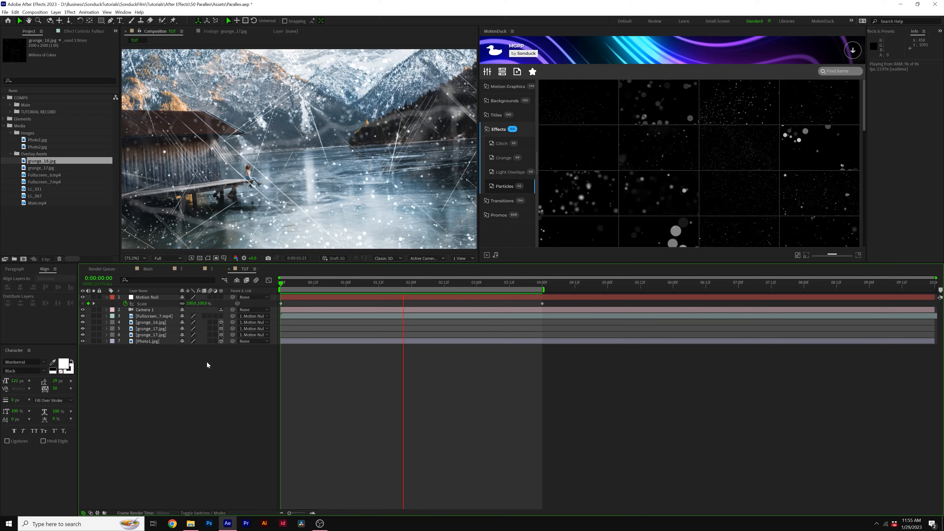
left_click(156, 317)
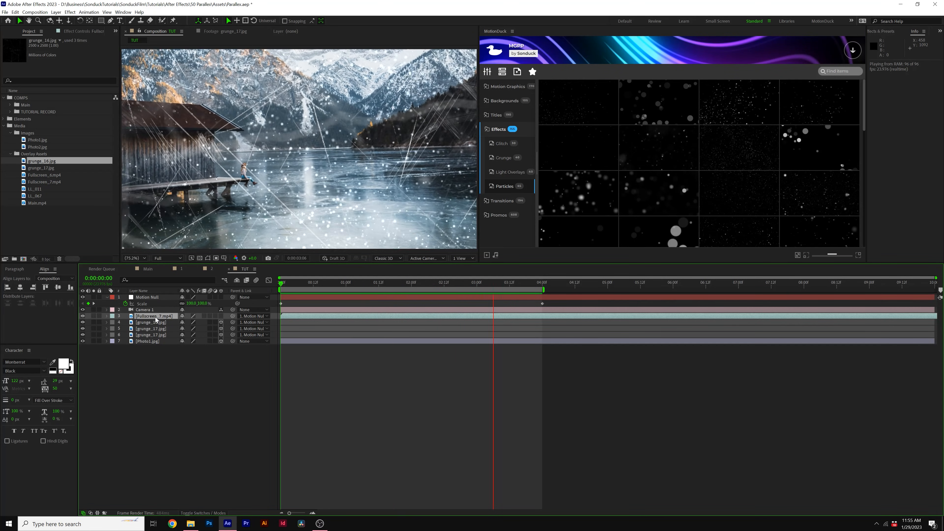
Paste the LL_067 light leak at the top of the layer stack and set its blending mode to Screen
mouse_move(810, 137)
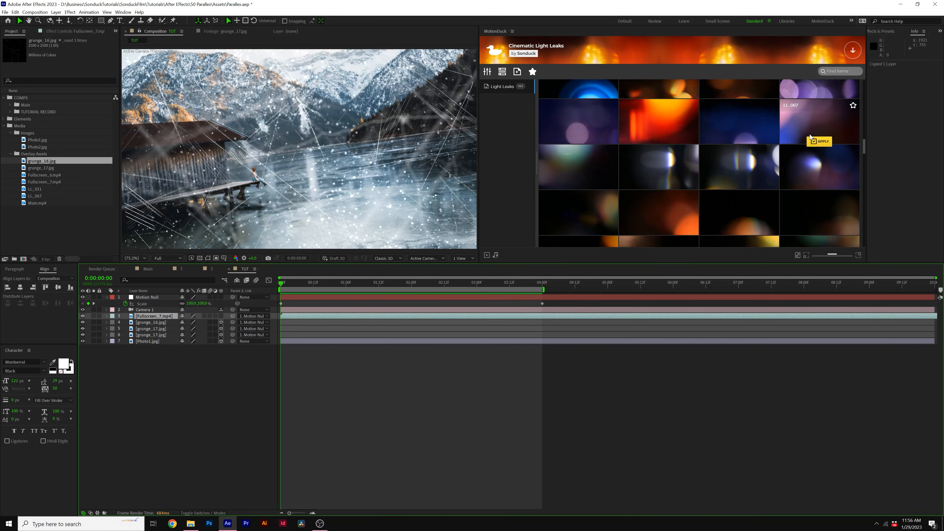
left_click(281, 408)
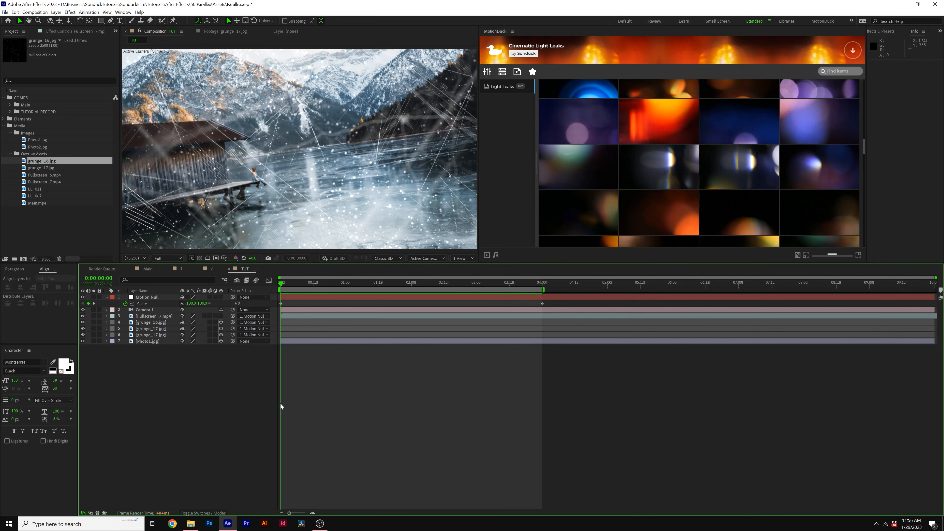
key("ctrl+v")
key("F4")
left_click(189, 298)
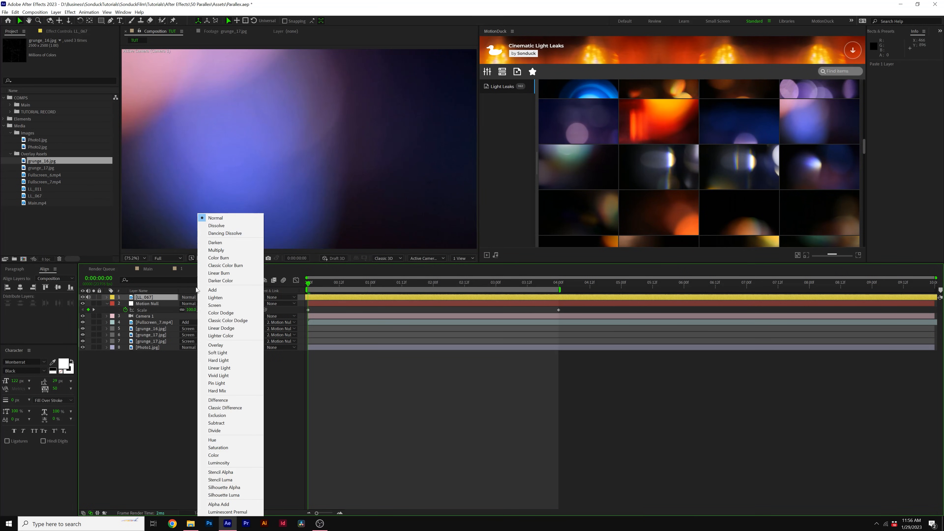
left_click(215, 305)
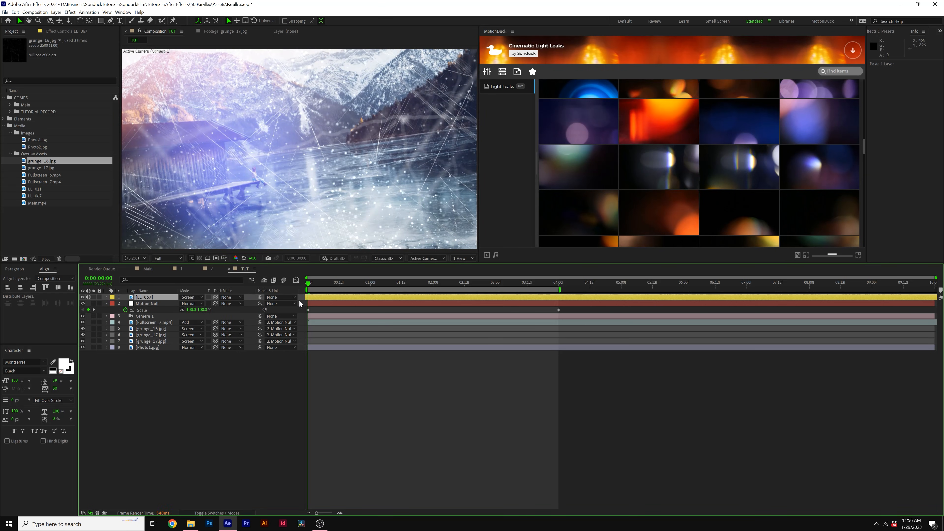
left_click(212, 513)
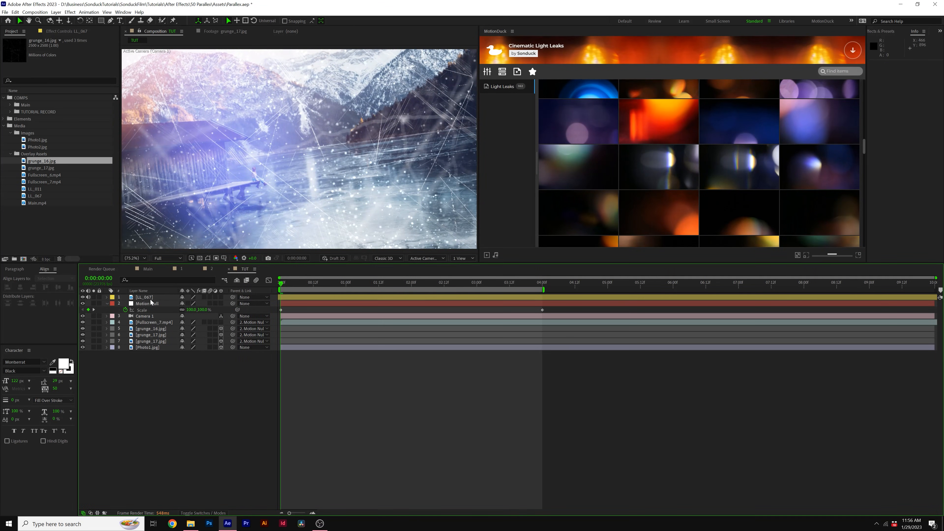
key("space")
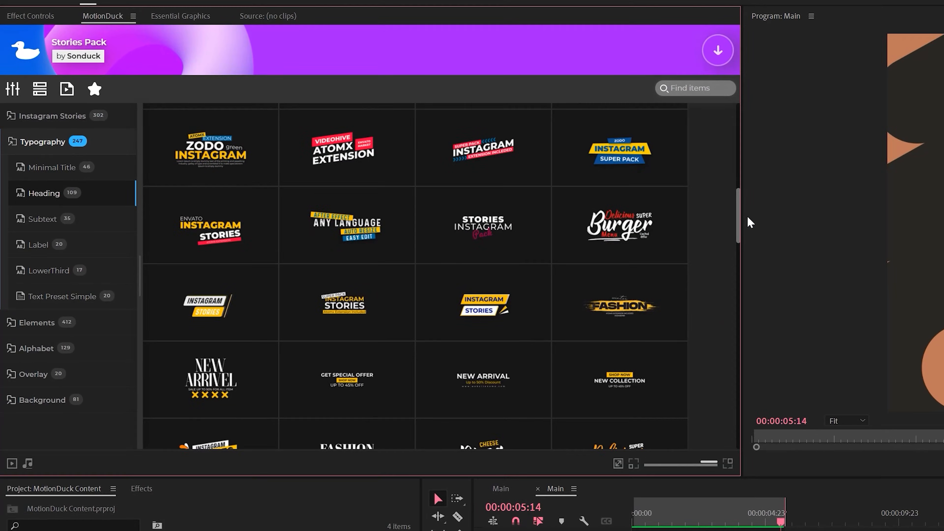
left_click_drag(742, 211, 824, 283)
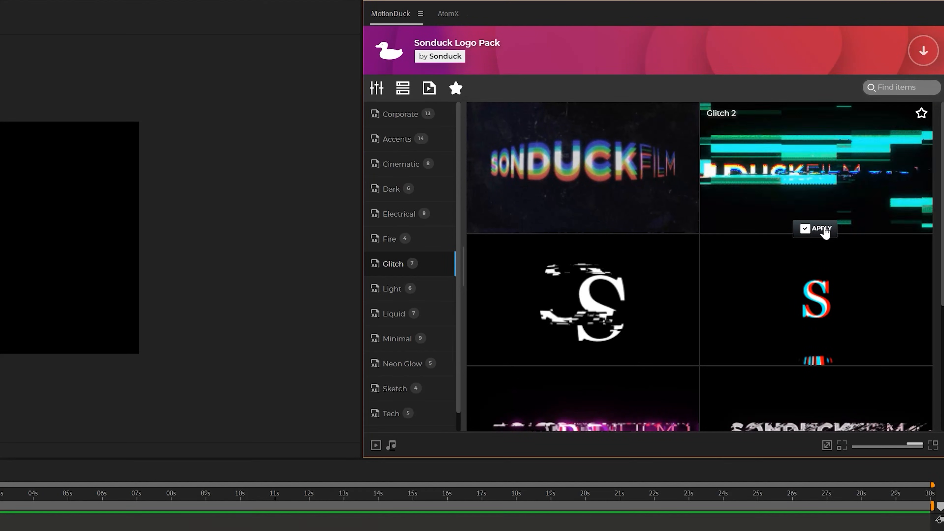
left_click_drag(48, 112, 395, 475)
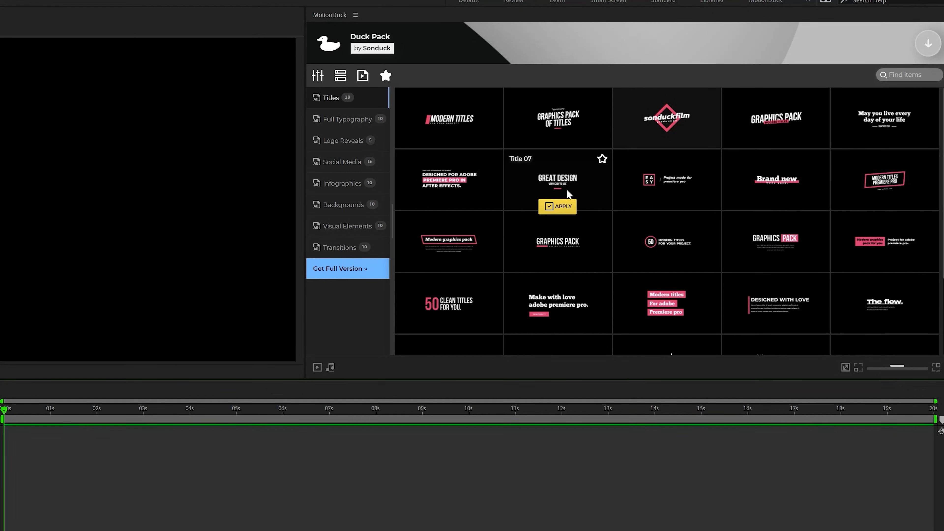
left_click(560, 206)
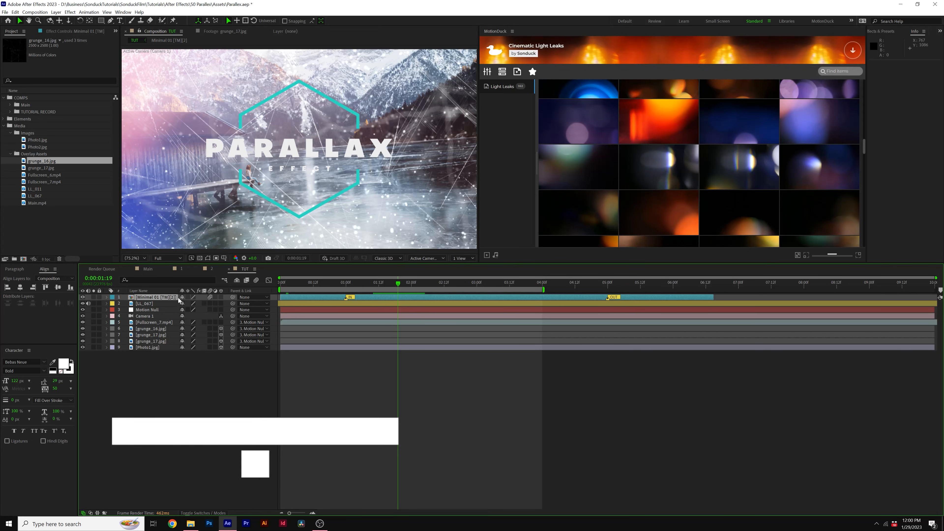
Make the Minimal 01 title layer 3D and push it back to a Z Position of about 2637
left_click(220, 297)
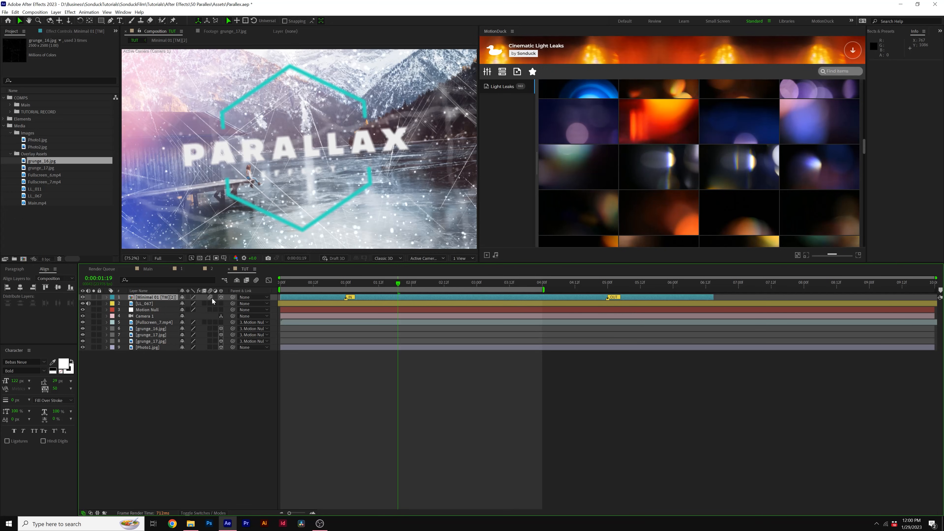
key("p")
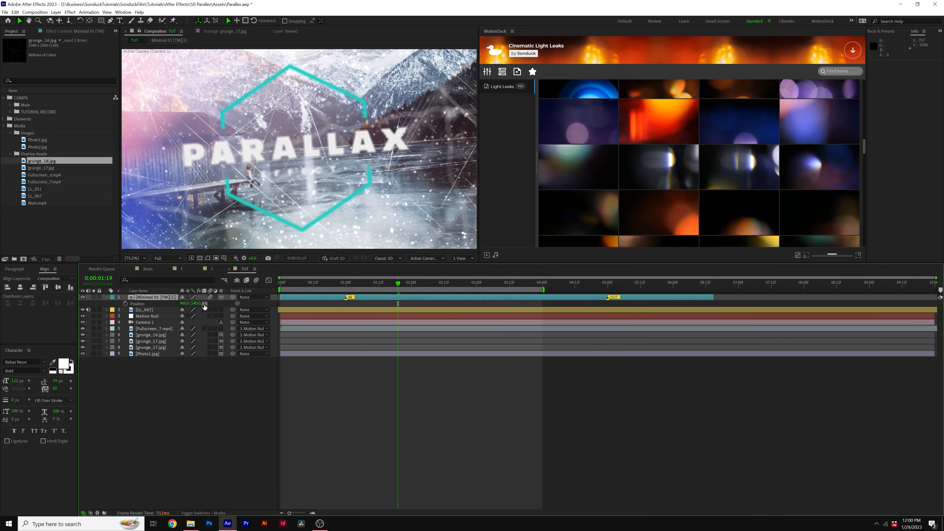
left_click_drag(282, 304, 590, 304)
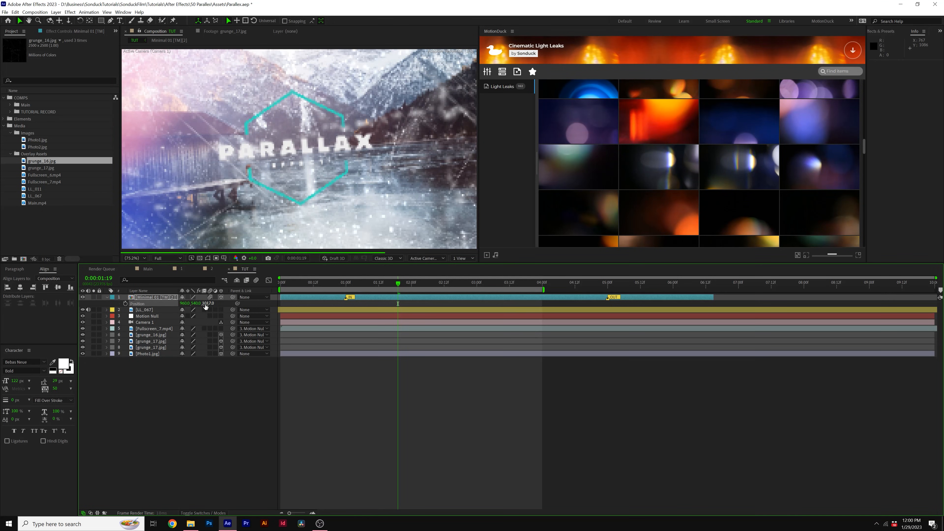
left_click_drag(205, 305, 270, 304)
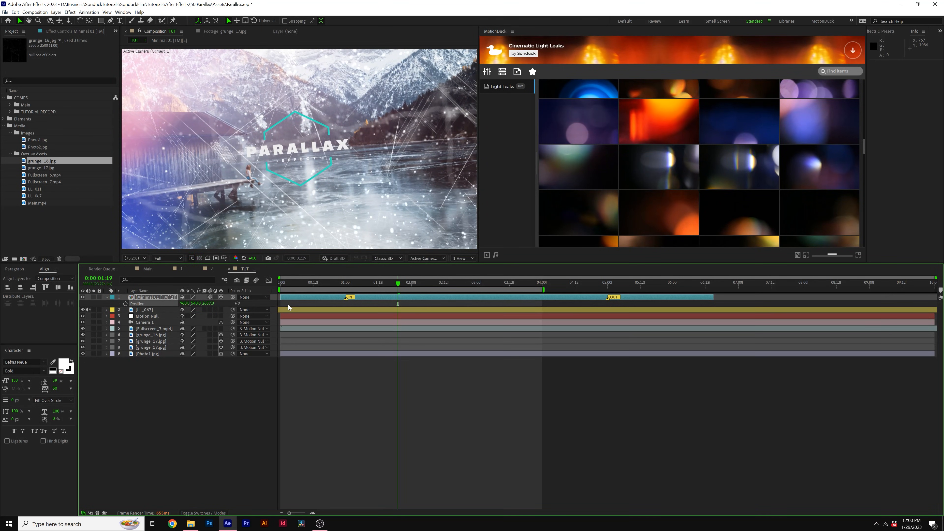
Scale up the title layer, and play back the finished version in composition 1
key("s")
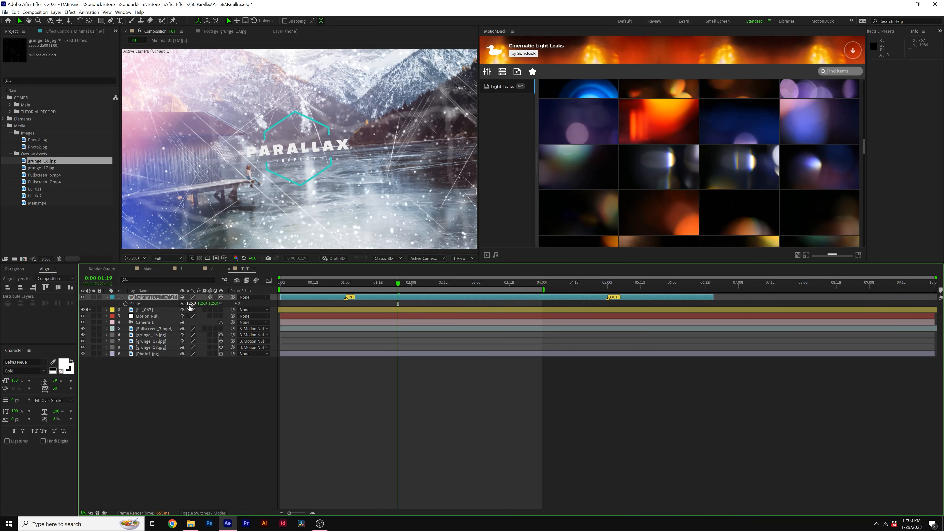
left_click_drag(192, 303, 201, 303)
left_click(180, 268)
key("space")
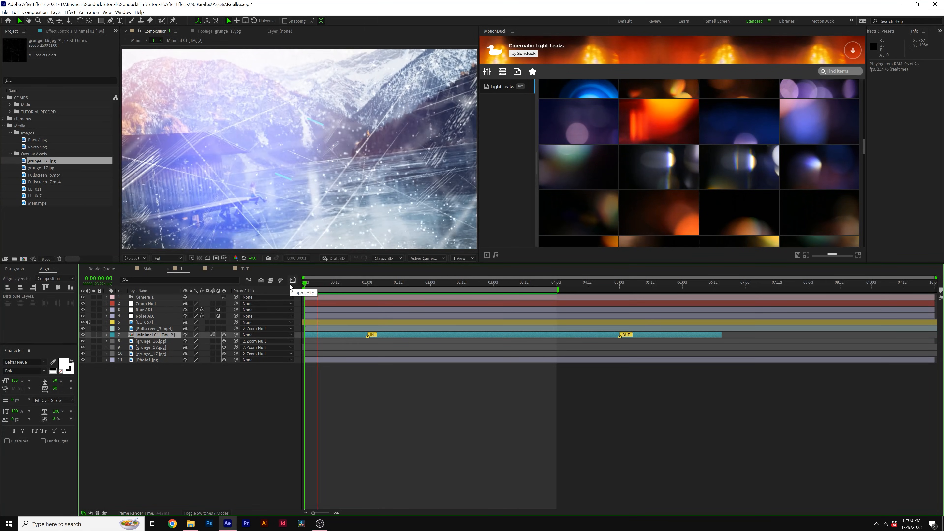
Add an adjustment layer on top of the TUT composition and apply Gaussian Blur to it
key("space")
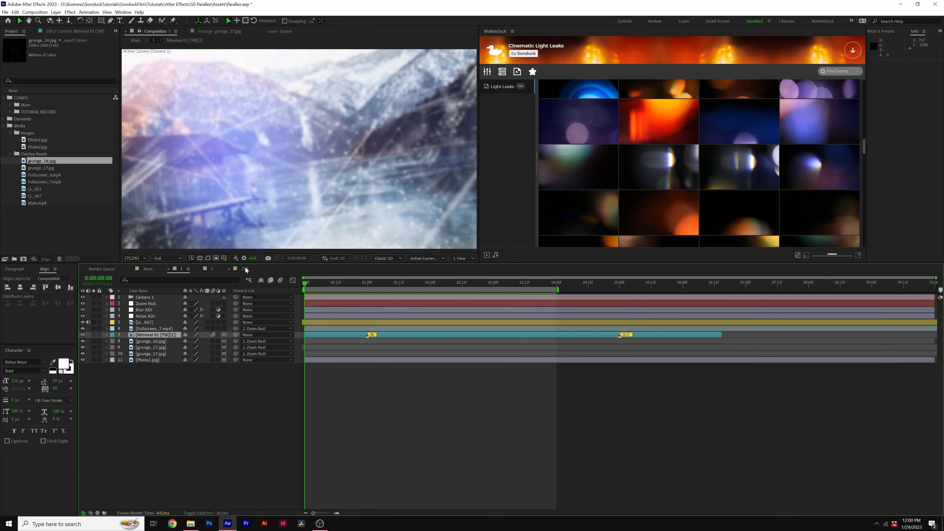
left_click(245, 269)
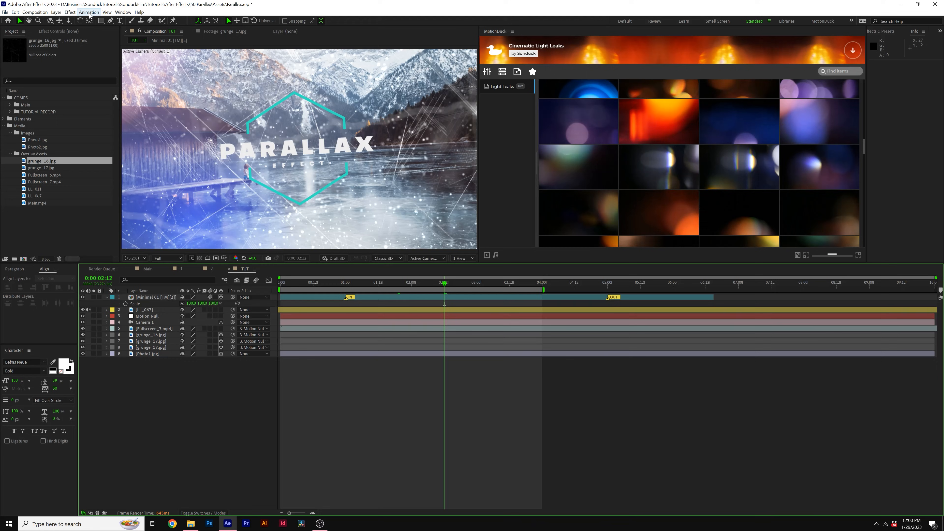
left_click(56, 12)
mouse_move(74, 18)
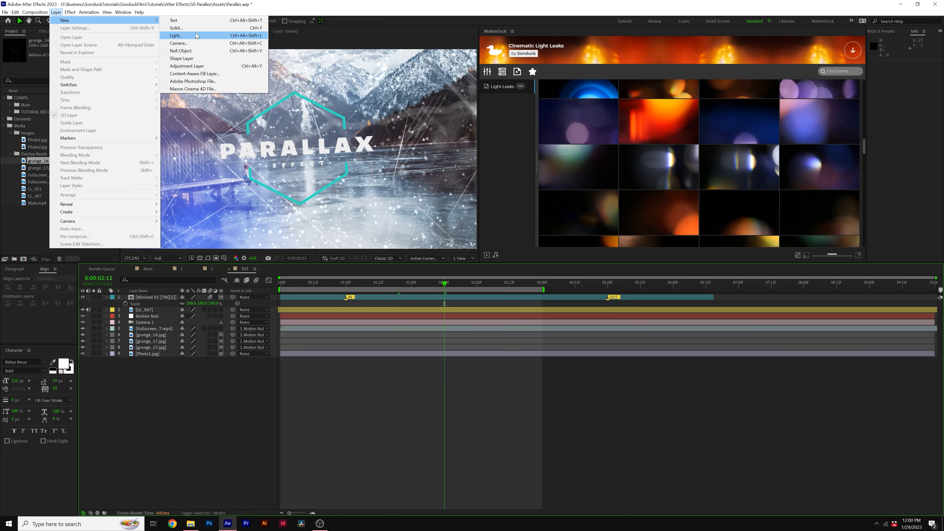
left_click(186, 62)
left_click(70, 12)
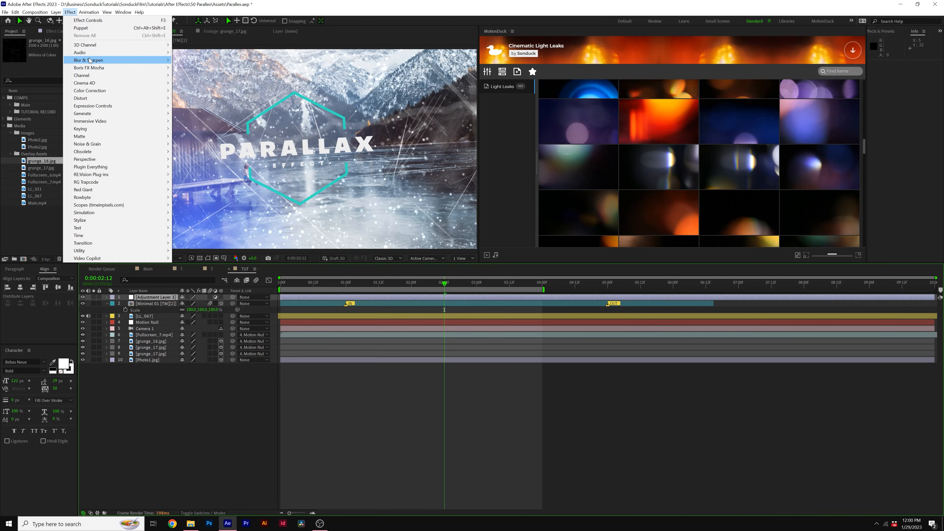
mouse_move(156, 60)
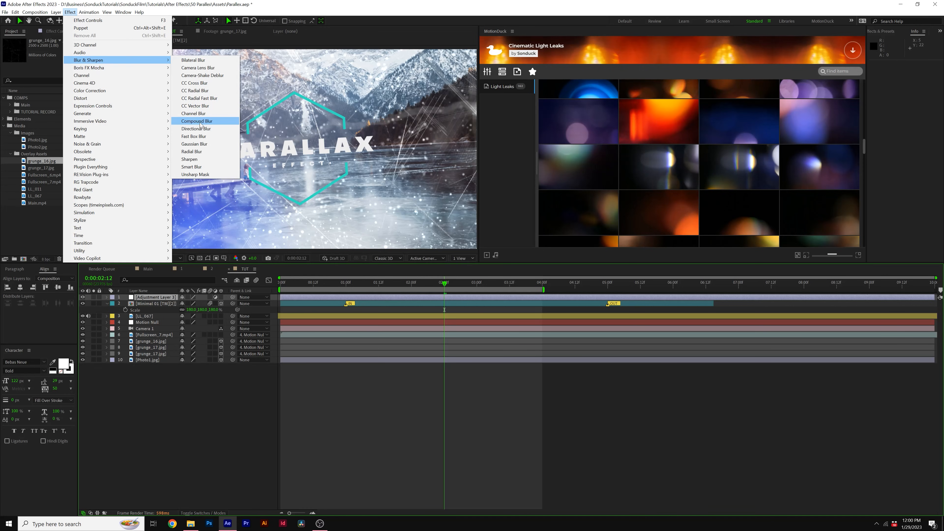
left_click(194, 144)
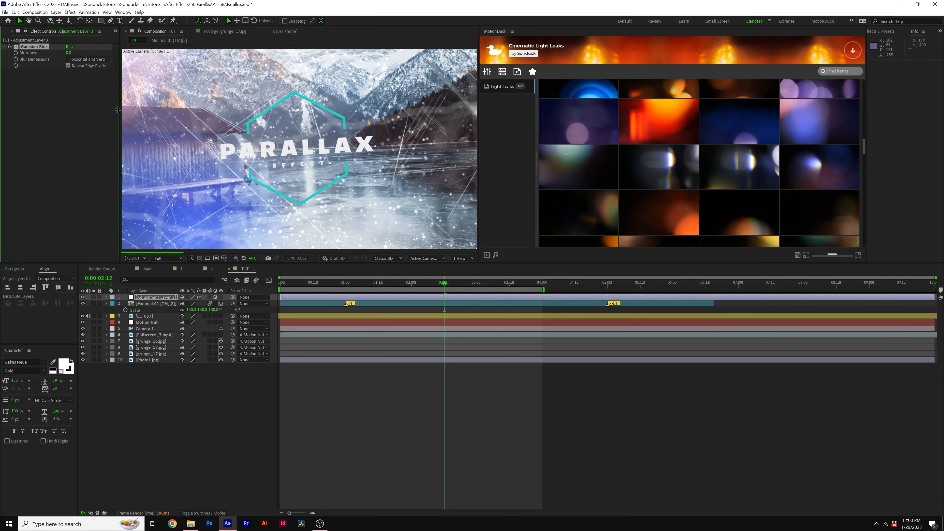
Keyframe the adjustment layer's Gaussian Blur Blurriness at 15 on the first frame and 0 at 0:00:00:12
left_click_drag(281, 287, 313, 289)
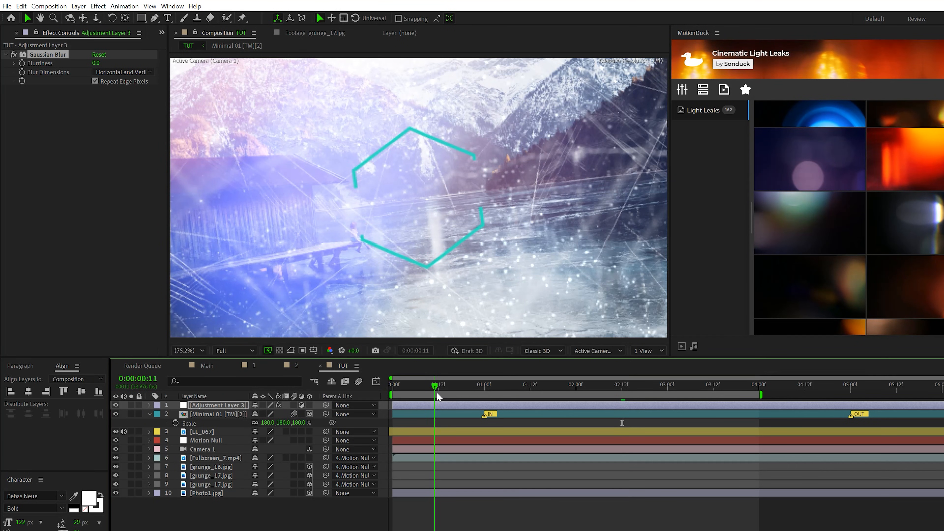
left_click_drag(438, 395, 439, 396)
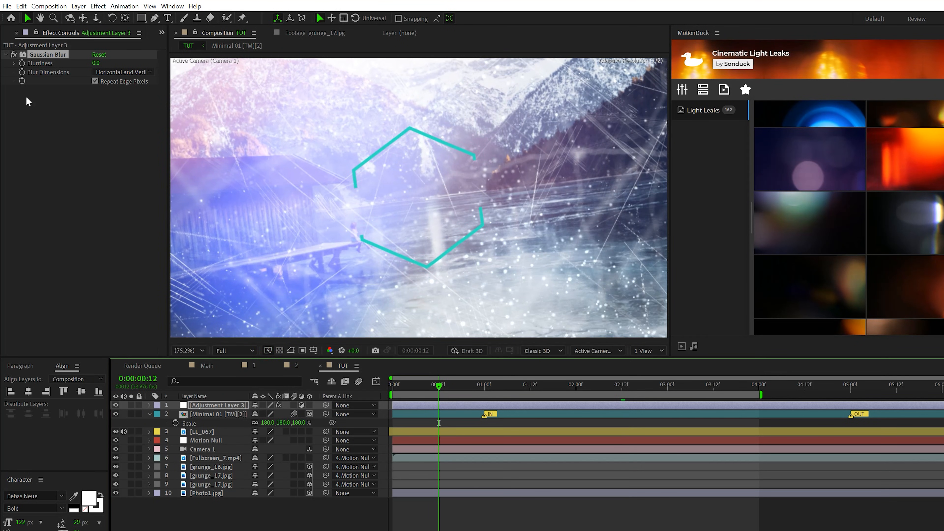
left_click(22, 62)
left_click(394, 387)
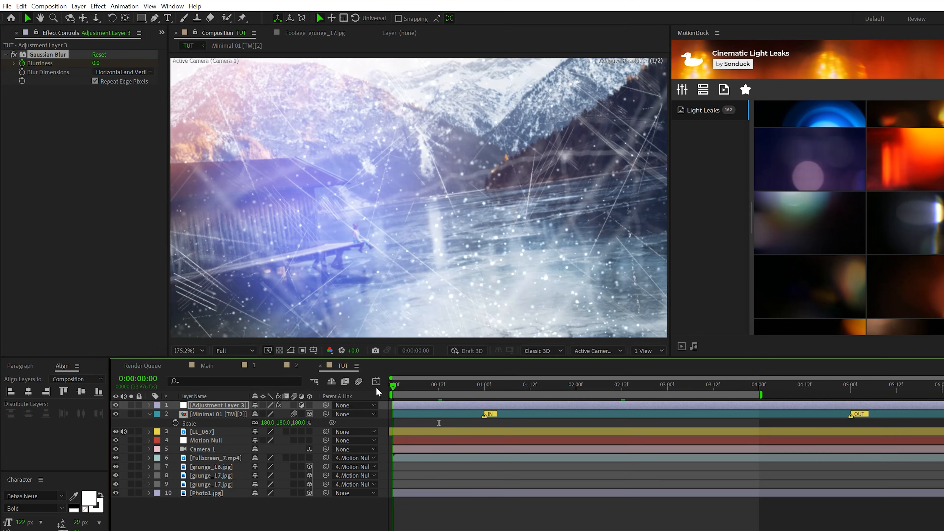
left_click_drag(96, 63, 158, 74)
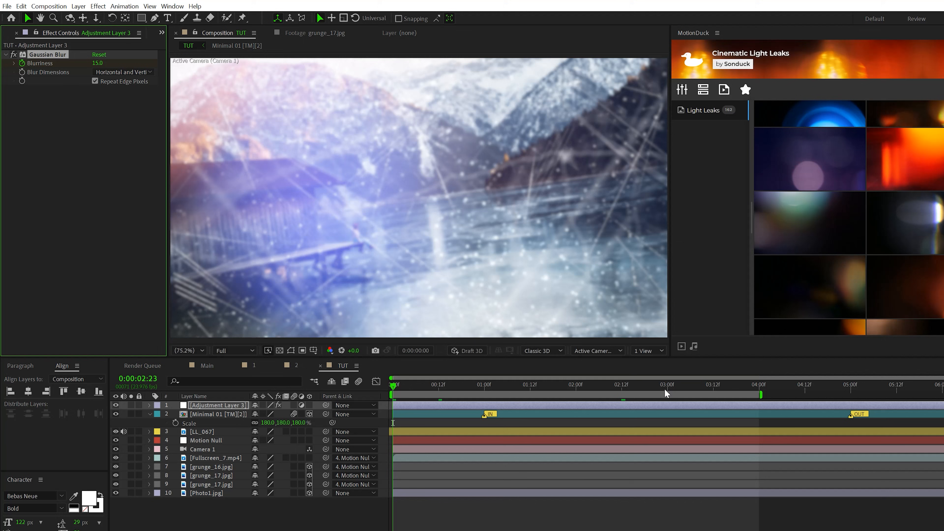
Keyframe Blurriness at 0 at 0:00:03:00 and 23.9 at 0:00:03:12, and end the work area there
left_click_drag(665, 393, 668, 393)
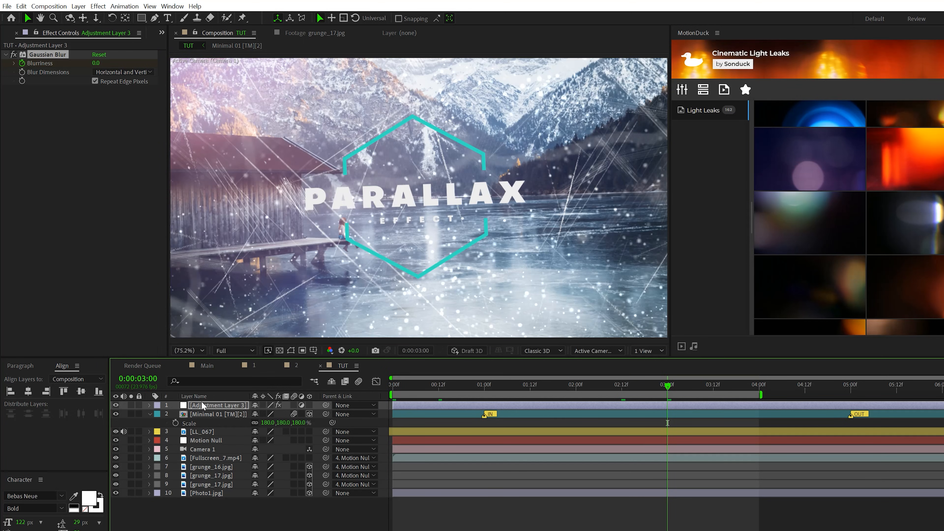
key("u")
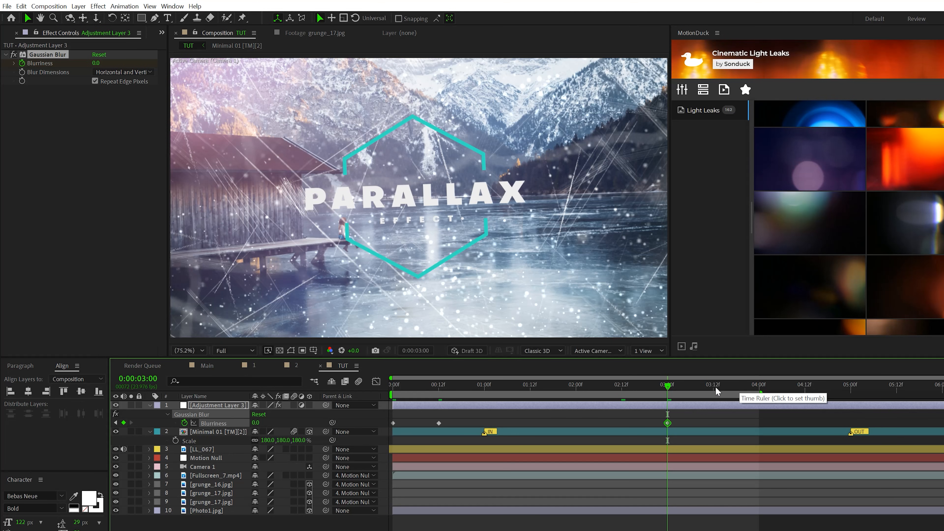
mouse_move(720, 389)
left_mouse_down()
mouse_move(743, 389)
mouse_move(717, 388)
left_mouse_up()
left_click(759, 389)
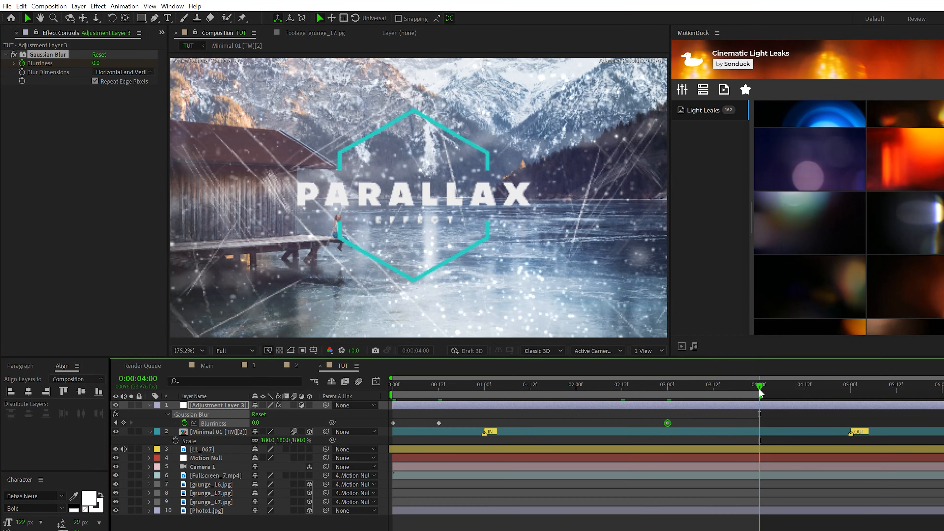
left_click_drag(255, 423, 269, 423)
left_click(717, 389)
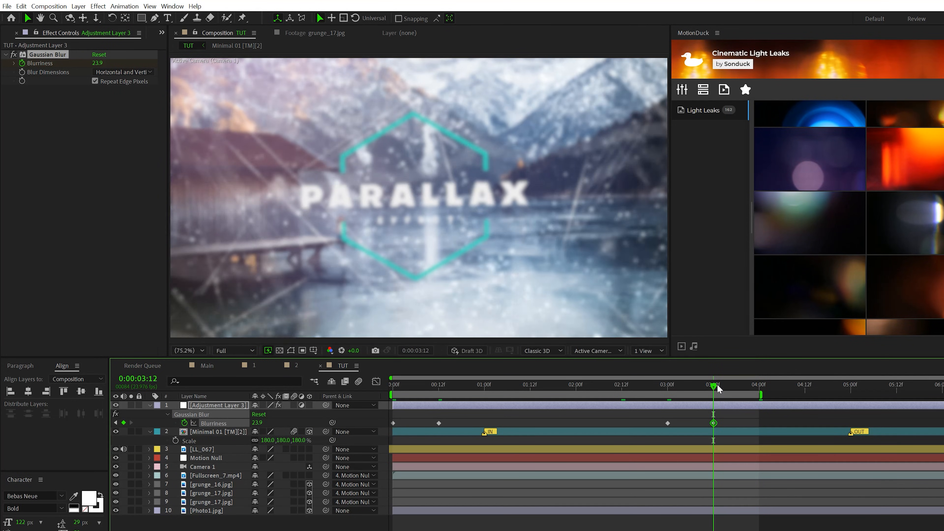
left_click_drag(717, 389, 714, 389)
key("n")
Pre-compose all layers of TUT as Scene1, and trim the Scene1 layer to end at 0:00:03:12
left_click_drag(172, 528, 263, 369)
left_click(86, 9)
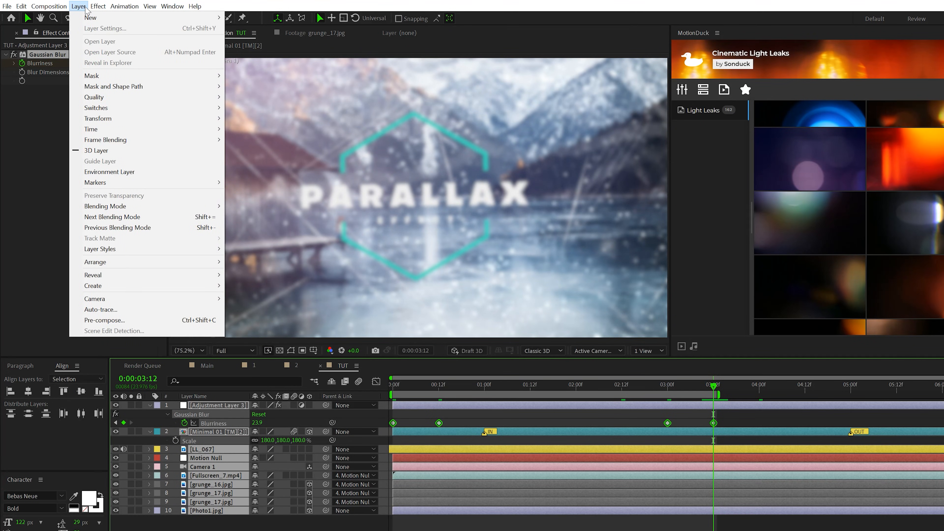
left_click(135, 322)
type("Scene1")
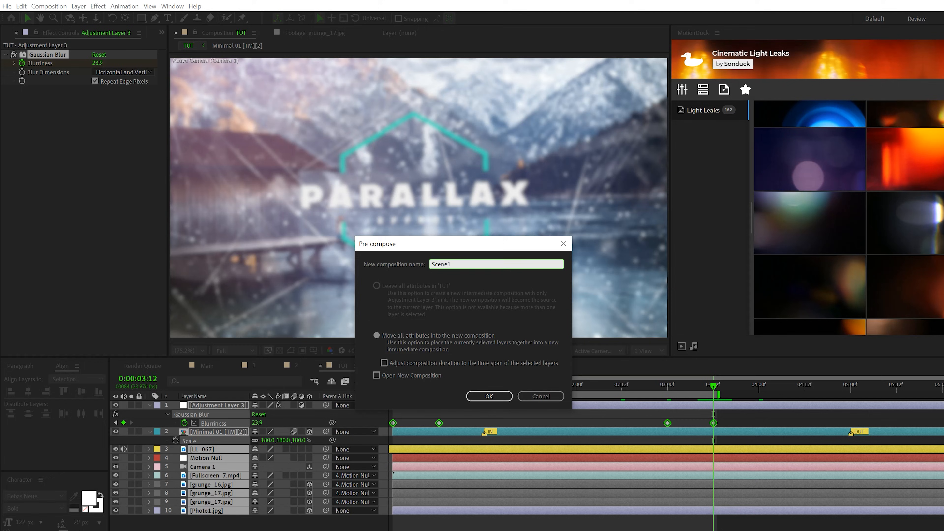
key("Return")
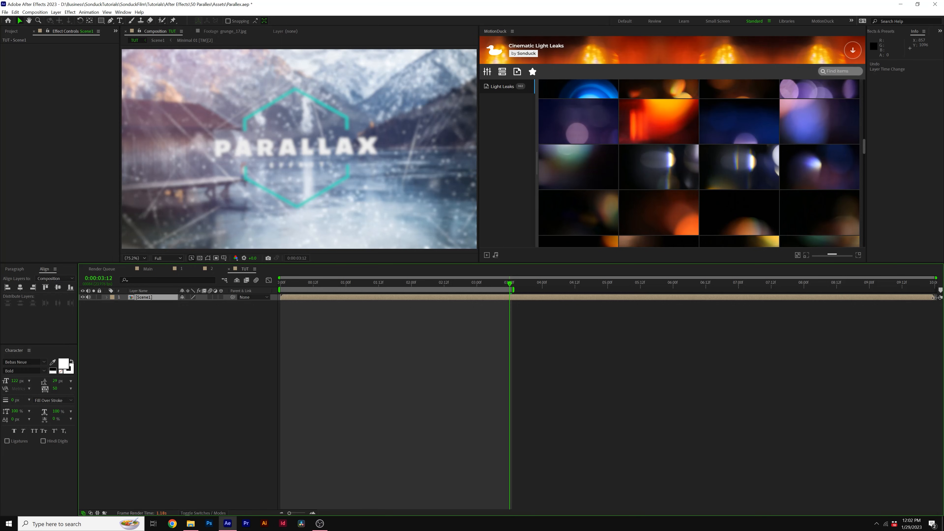
left_click_drag(934, 297, 511, 309)
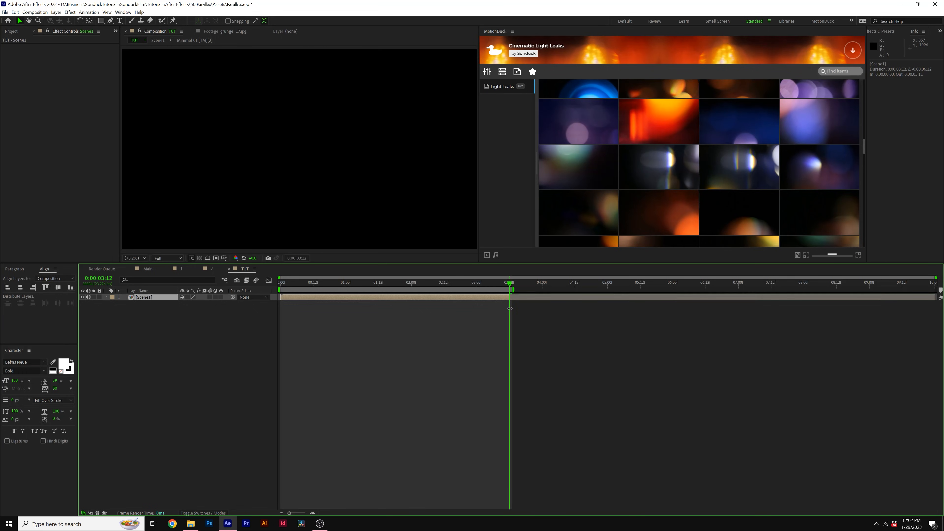
left_click(226, 380)
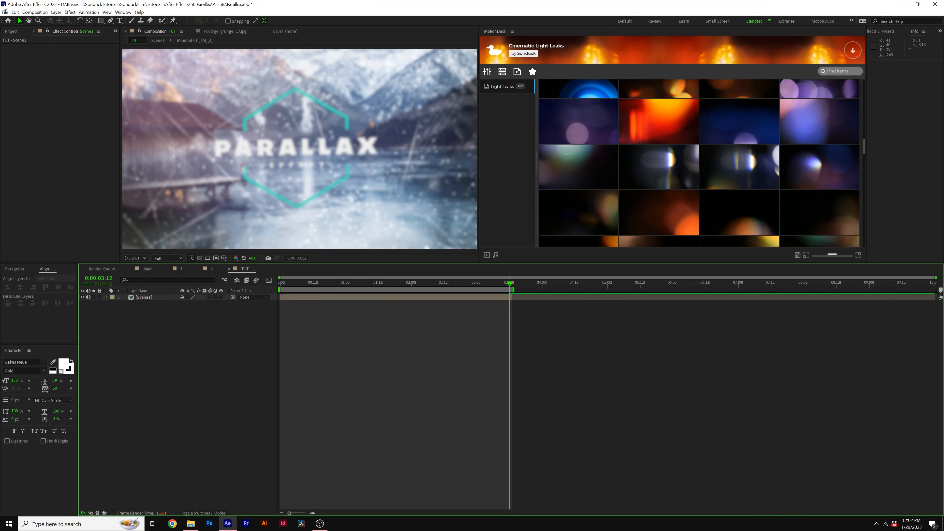
Duplicate the Scene1 composition and place the copy above Scene1 in TUT, starting right where Scene1 ends
left_click(11, 31)
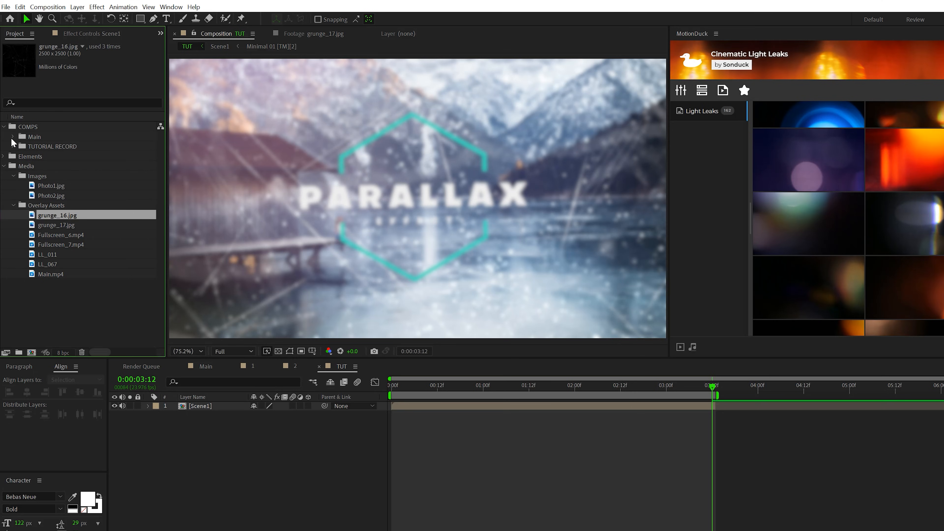
left_click(13, 146)
left_click(47, 158)
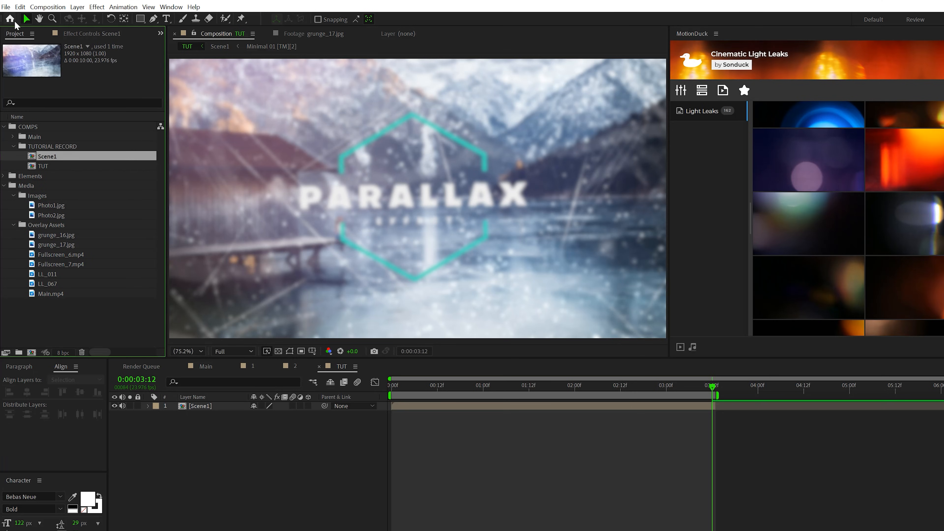
key("ctrl+d")
left_click_drag(47, 166, 188, 413)
left_click_drag(419, 409, 732, 422)
Replace Photo1.jpg with Photo2.jpg in the Scene2 composition and scale the photo to 126%
double_click(197, 406)
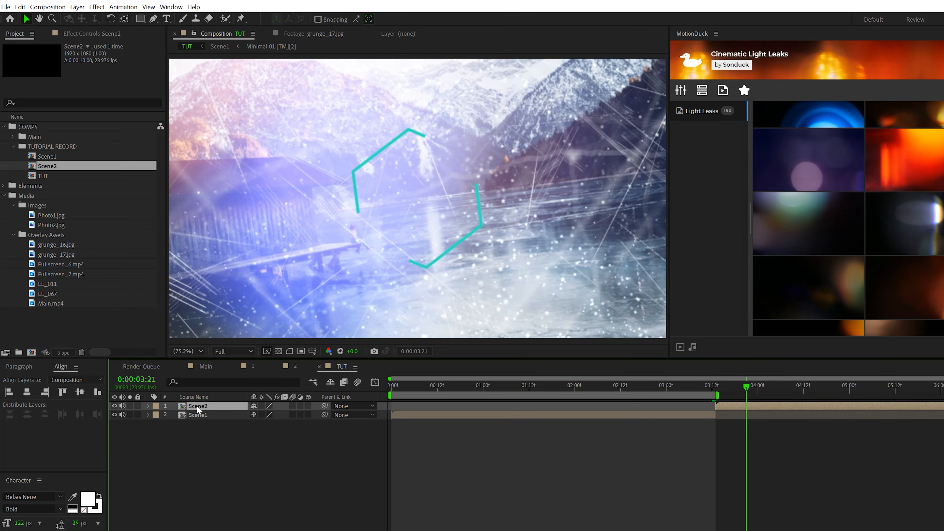
left_click(194, 484)
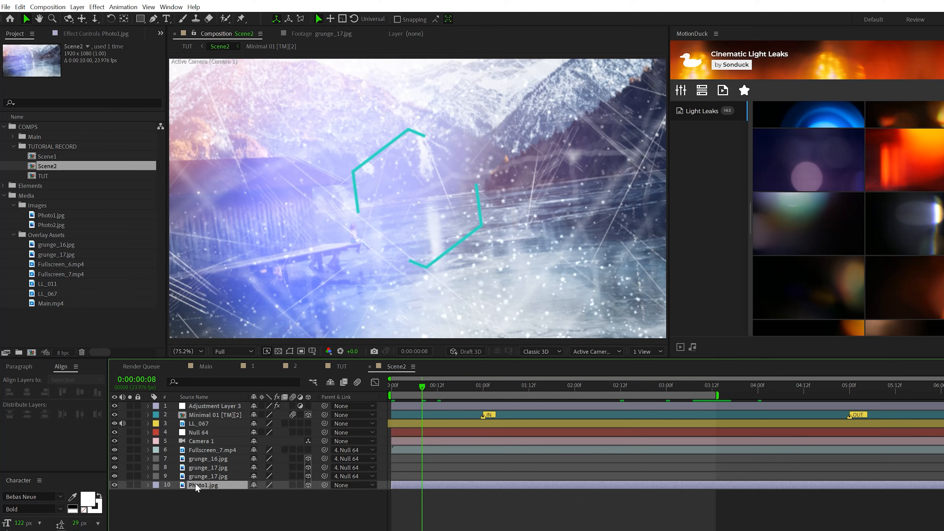
left_click_drag(54, 225, 206, 482)
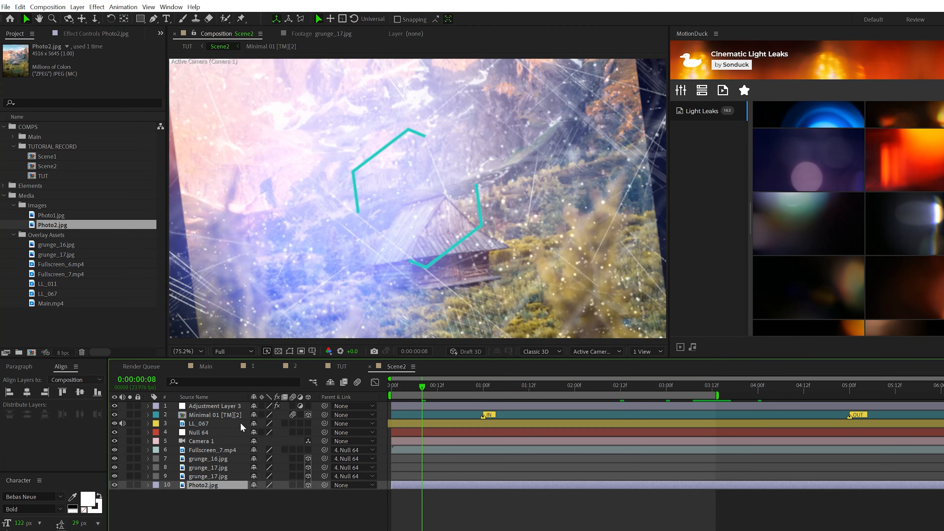
key("s")
left_click_drag(271, 495, 277, 495)
key("F2")
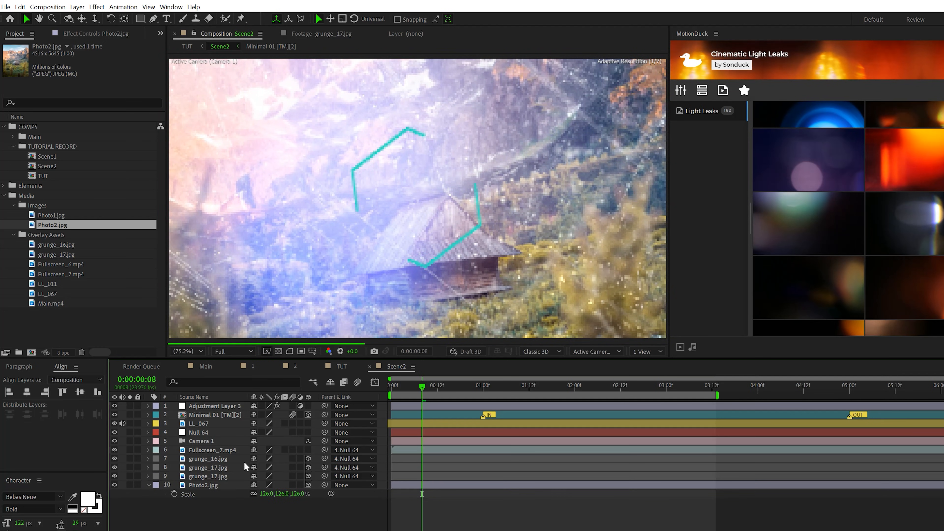
Rotate the two grunge_17.jpg layers in Scene2 together, judging the look at 0:00:02:00
left_click(203, 416)
left_click_drag(515, 386, 539, 386)
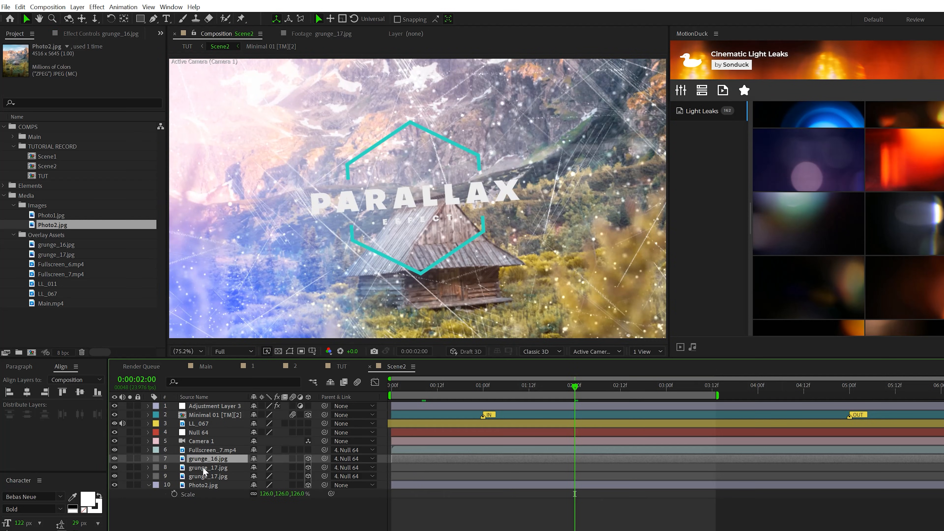
left_click(204, 468)
left_click(205, 476, "shift")
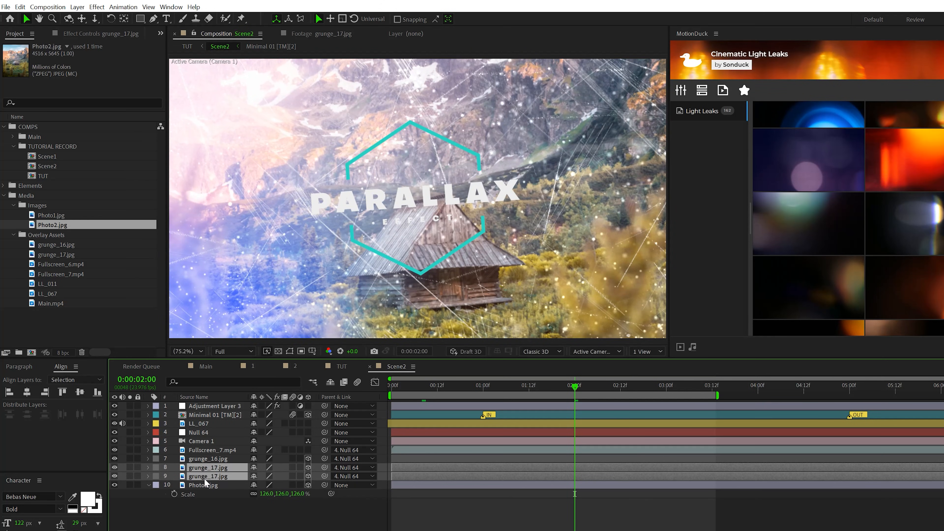
key("r")
left_click_drag(261, 503, 294, 503)
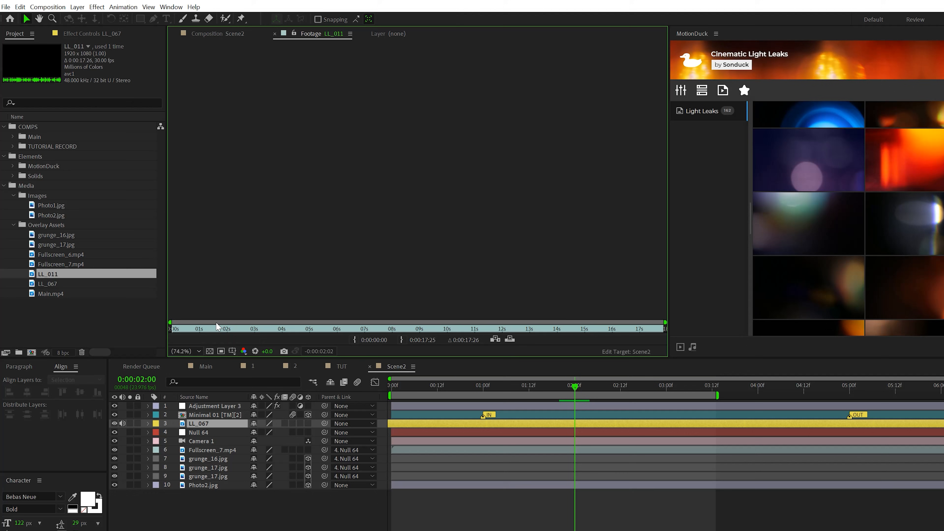
Preview the LL_011 light leak footage and replace the LL_067 layer in Scene2 with it
left_click_drag(217, 327, 270, 329)
left_click(216, 33)
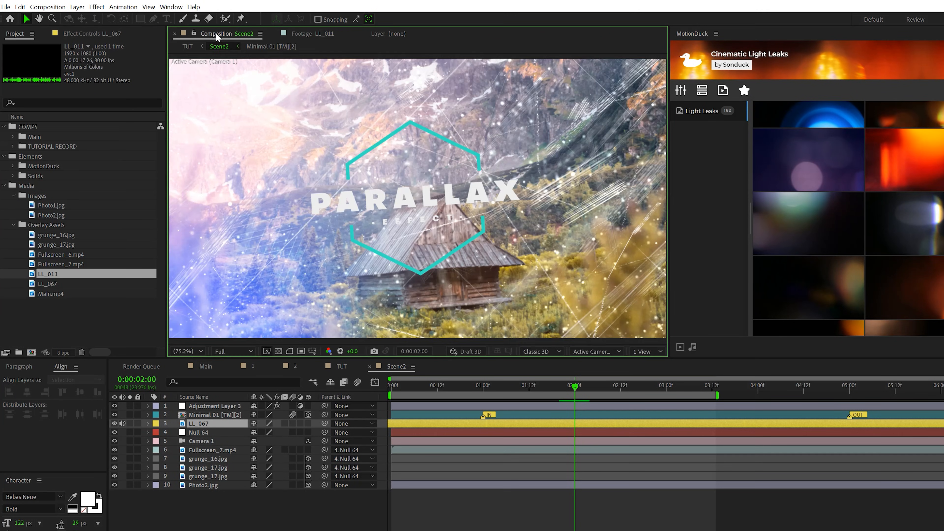
left_click_drag(46, 274, 210, 424)
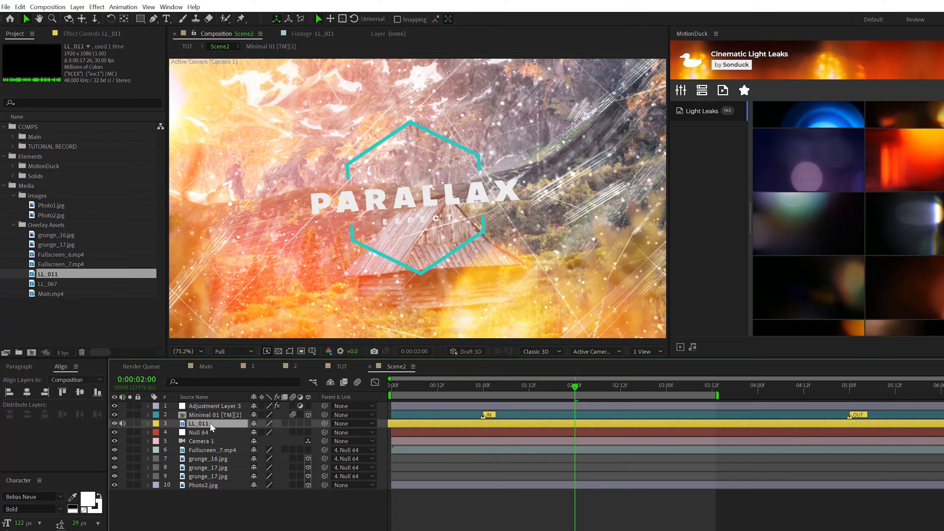